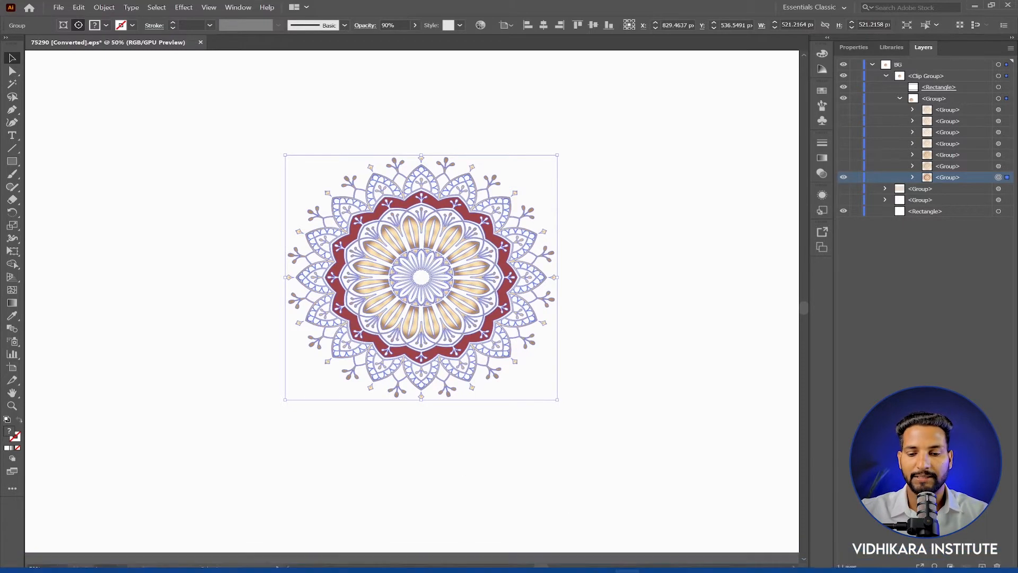
Step: Switch to Photoshop, hide the text layer and paste the copied mandala as a Smart Object
left_click(654, 560)
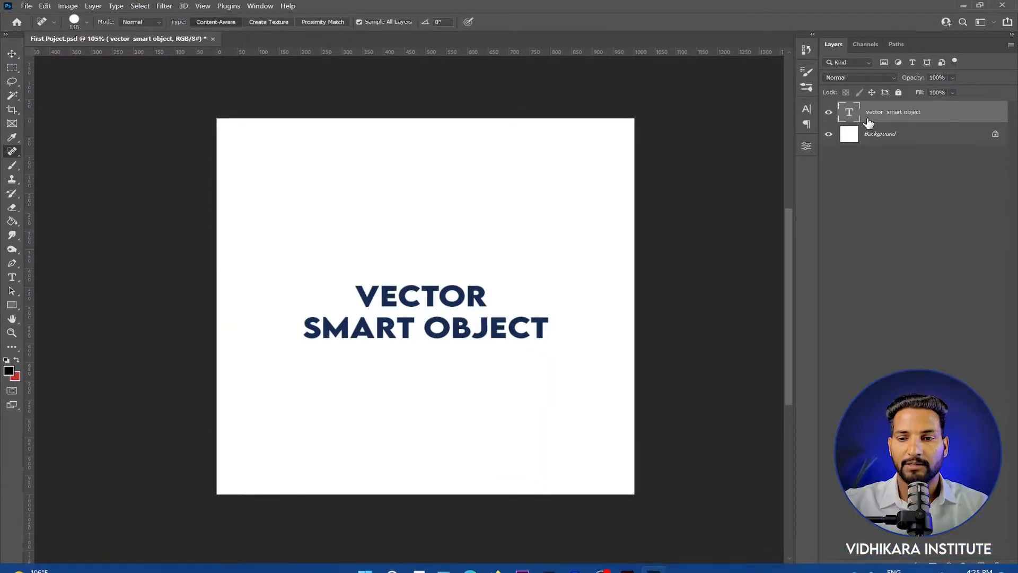
left_click(828, 112)
key("ctrl+v")
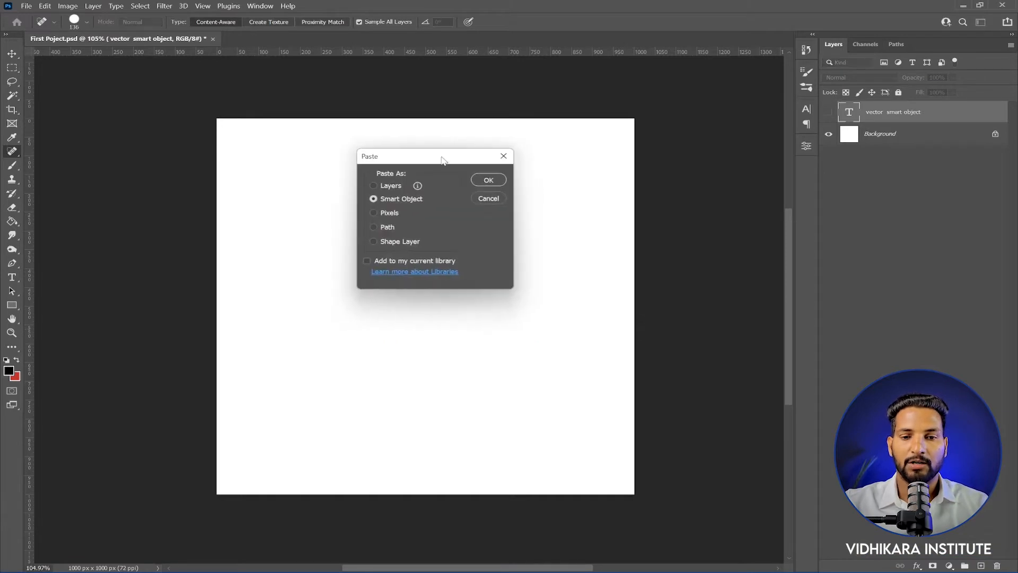
left_click_drag(443, 159, 444, 171)
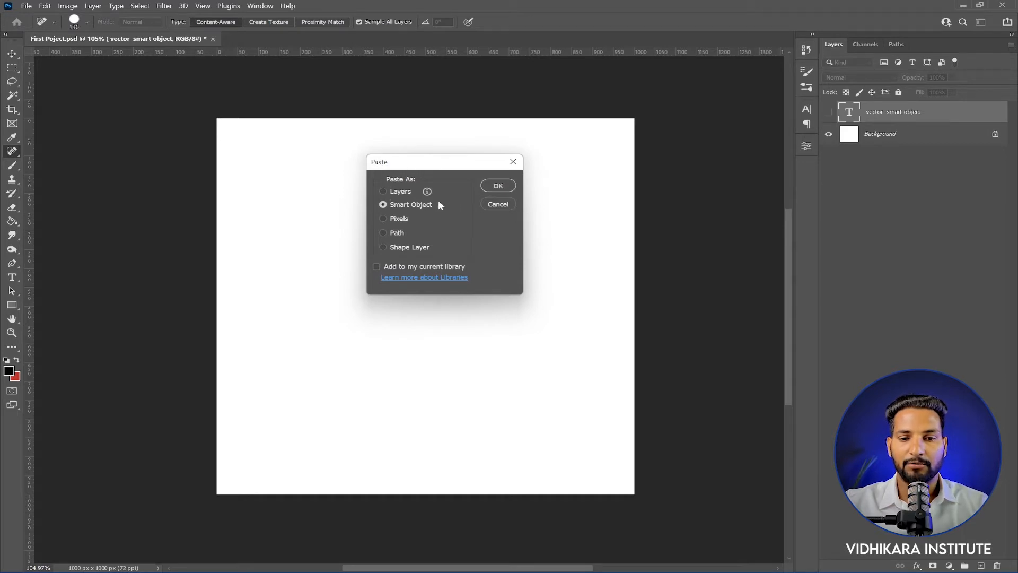
left_click(383, 192)
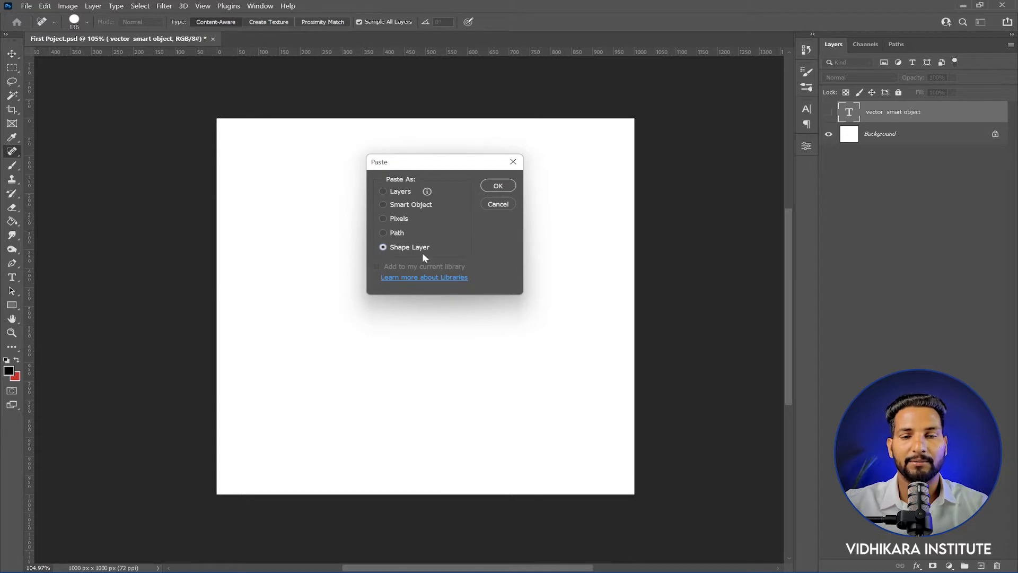
left_click(383, 205)
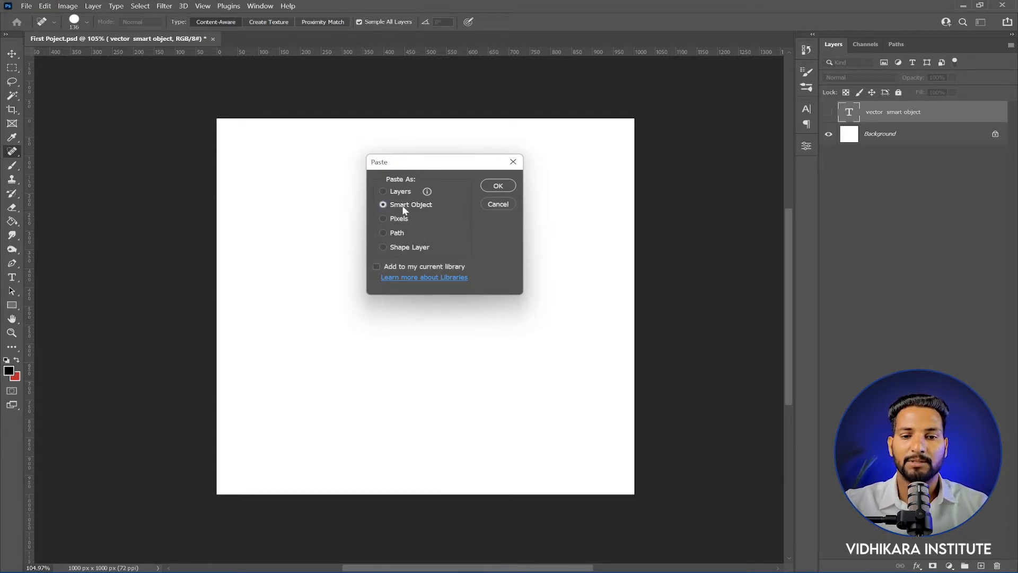
left_click(498, 185)
key("Return")
scroll(388, 214, "up", 2)
scroll(387, 216, "up", 4)
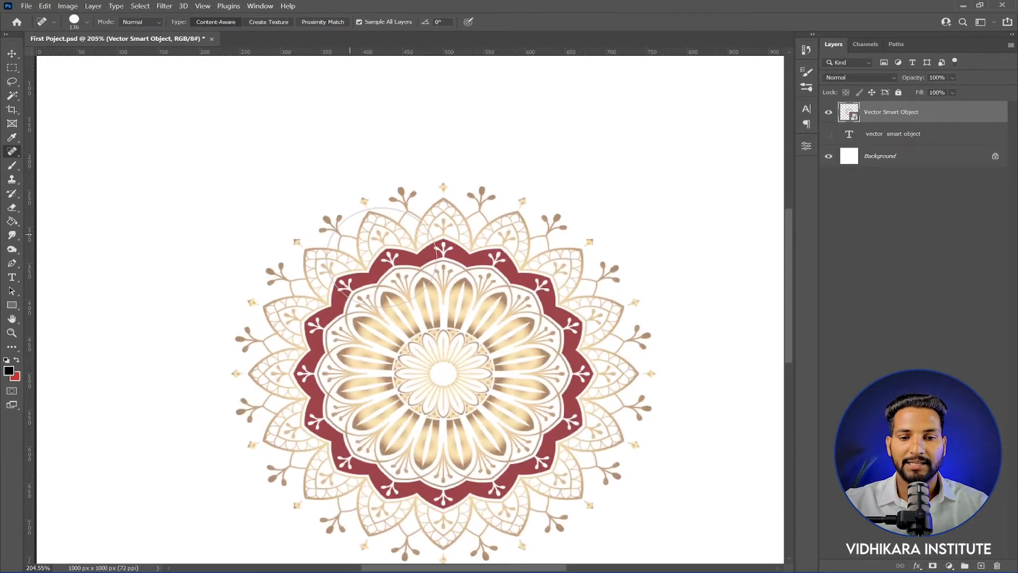
scroll(379, 247, "down", 4)
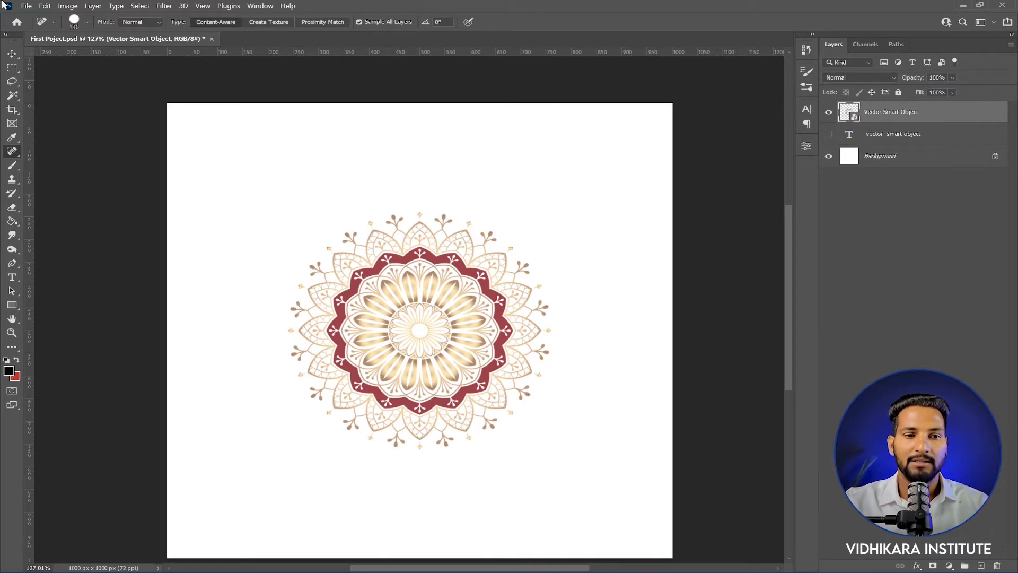
Step: Place the portrait photo of the freckled woman with a hair bun as an embedded image in the document
left_click(26, 6)
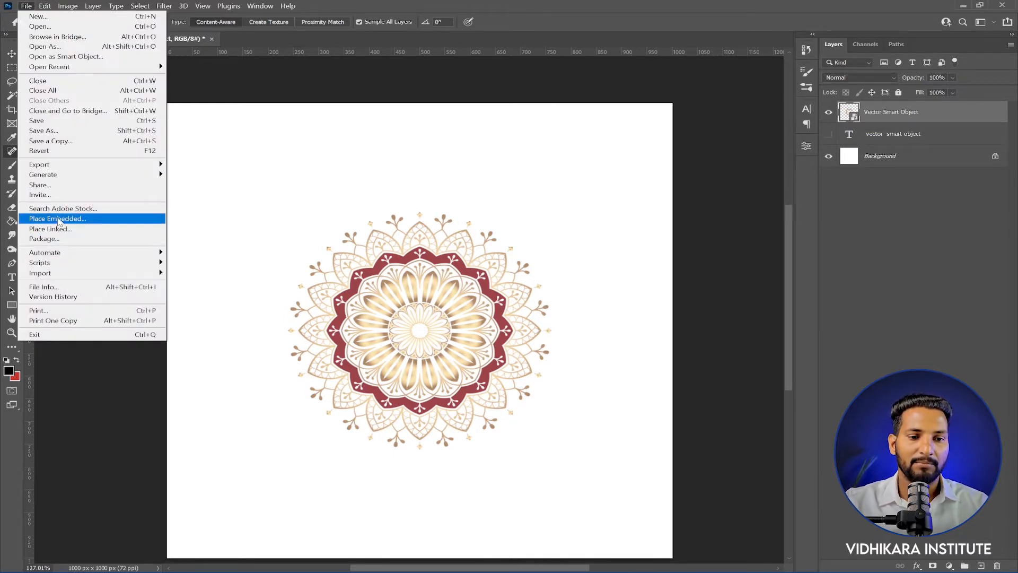
left_click(58, 219)
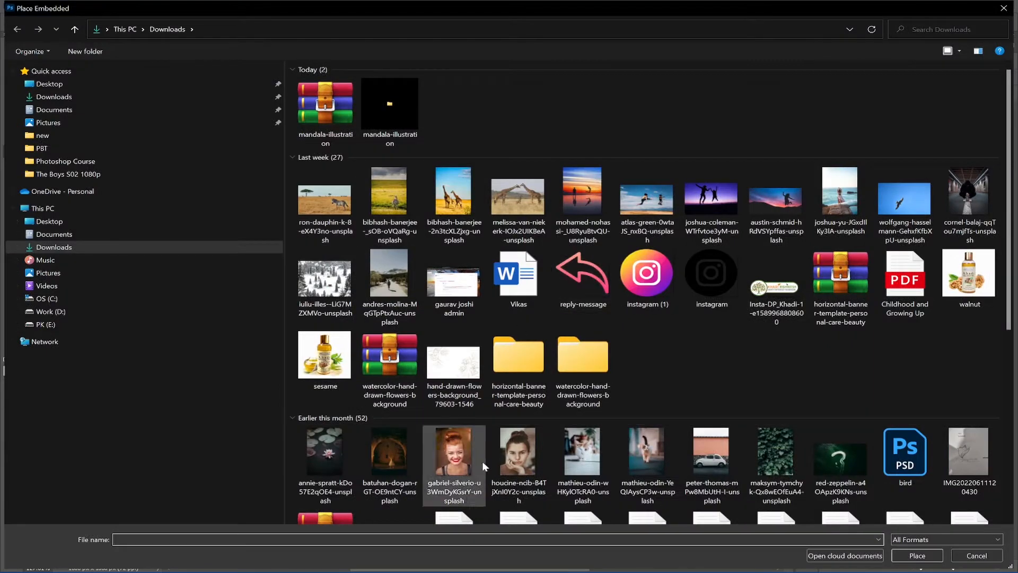
left_click(519, 459)
left_click(915, 554)
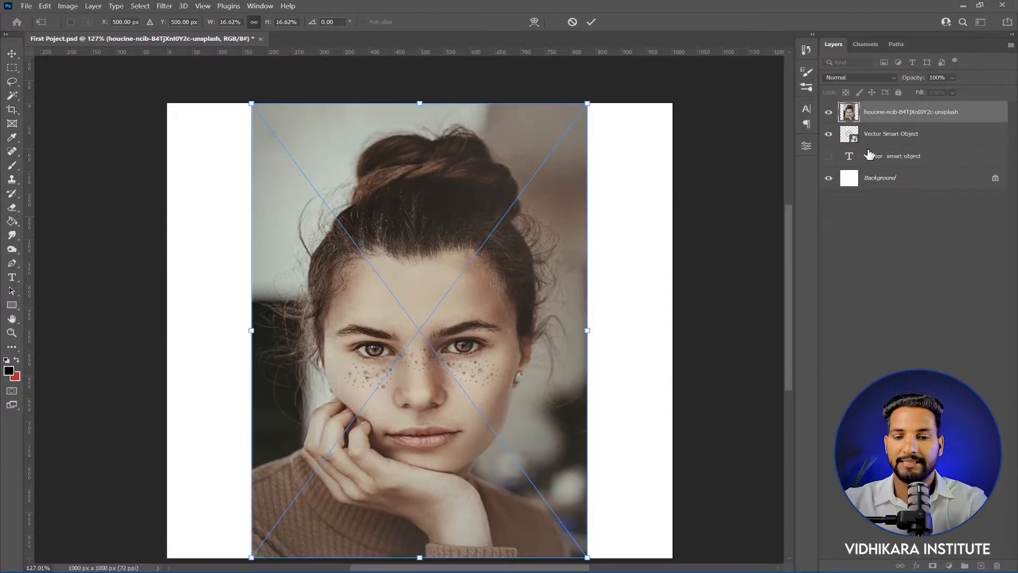
key("Return")
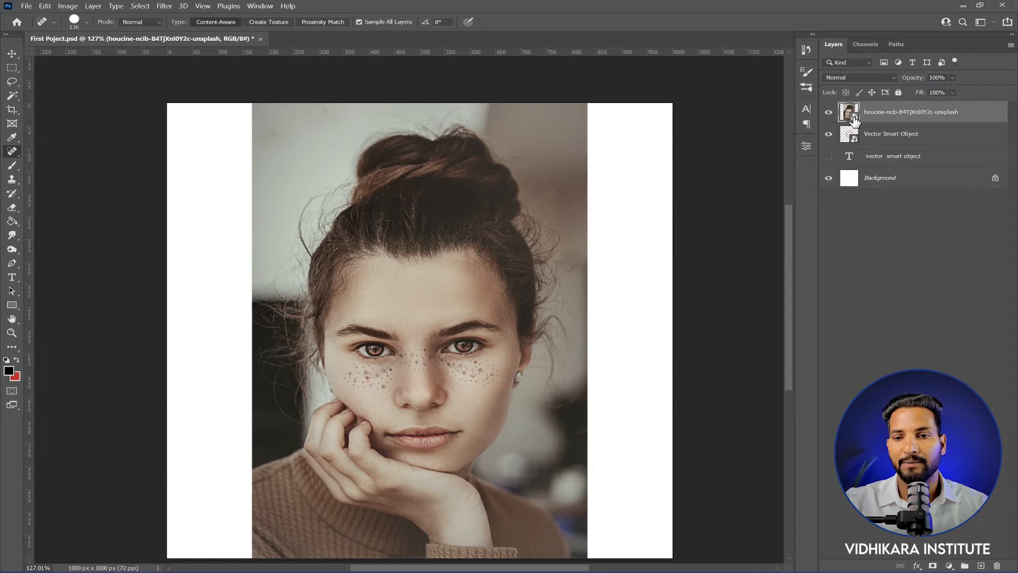
Step: Open the embedded portrait's source image and remove the freckles under the eye nearest the visible earring with the Spot Healing Brush
double_click(850, 112)
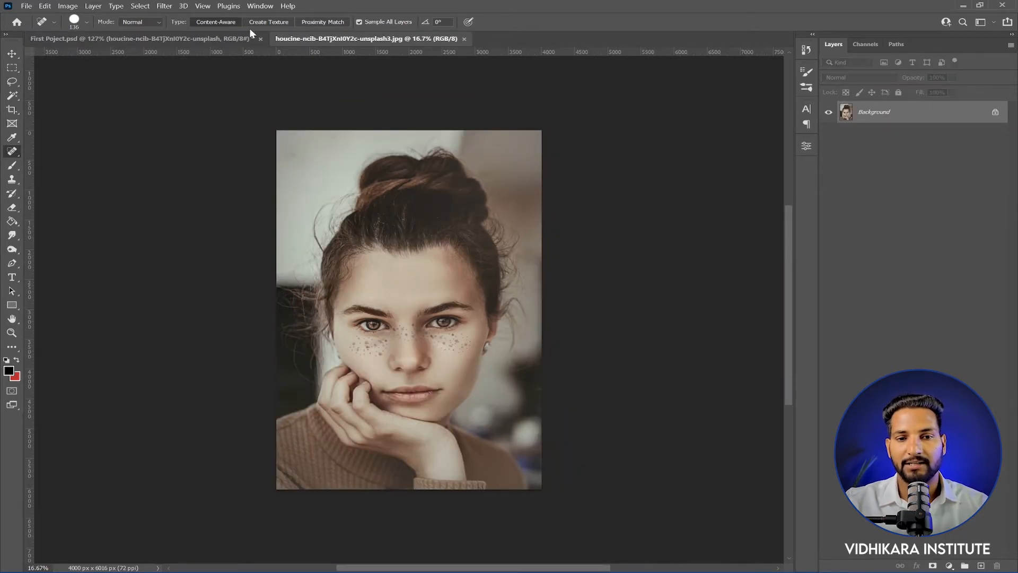
scroll(452, 352, "up", 5)
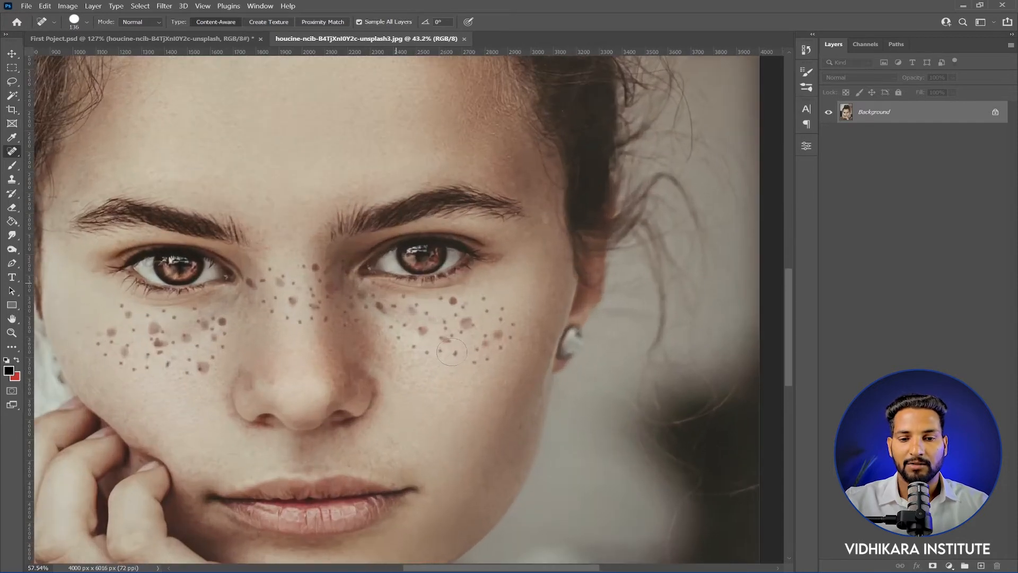
mouse_move(411, 320)
left_mouse_down()
mouse_move(485, 314)
mouse_move(493, 353)
mouse_move(506, 314)
mouse_move(351, 300)
mouse_move(371, 332)
mouse_move(501, 353)
mouse_move(516, 381)
left_mouse_up()
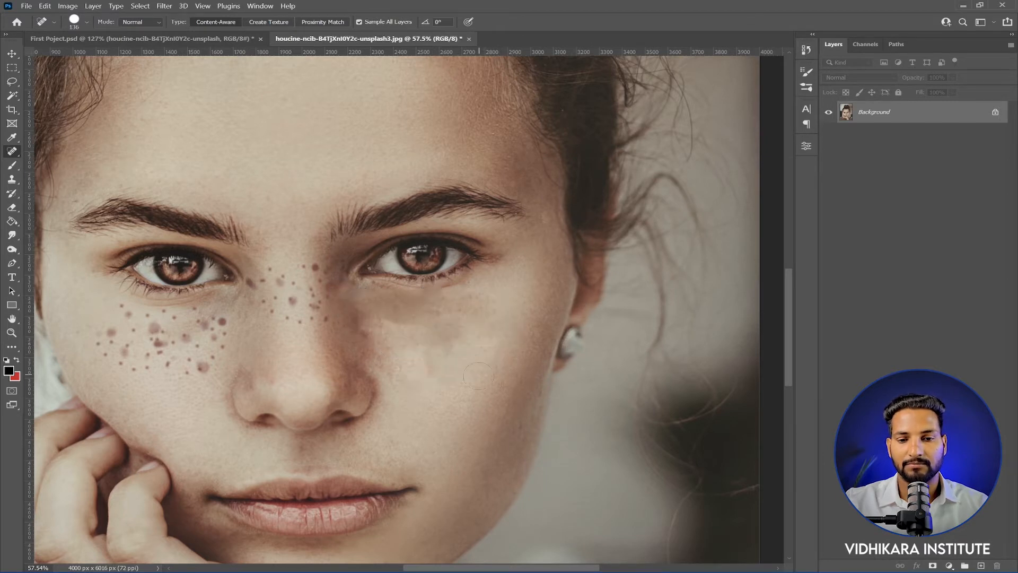
Step: Save the retouched portrait as a JPEG at quality 12 and close it to update the photo in First Poject.psd
key("ctrl+s")
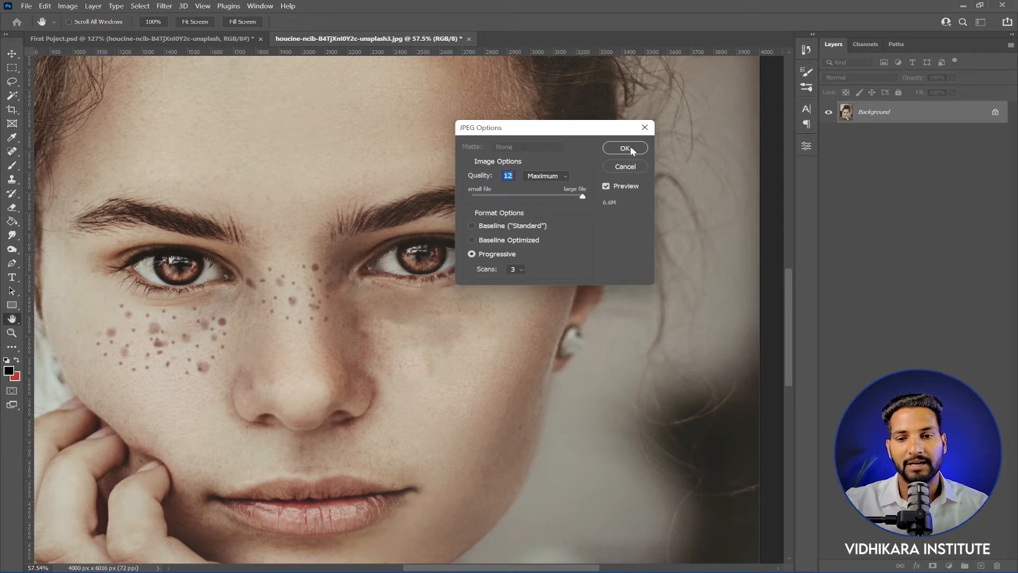
left_click(626, 148)
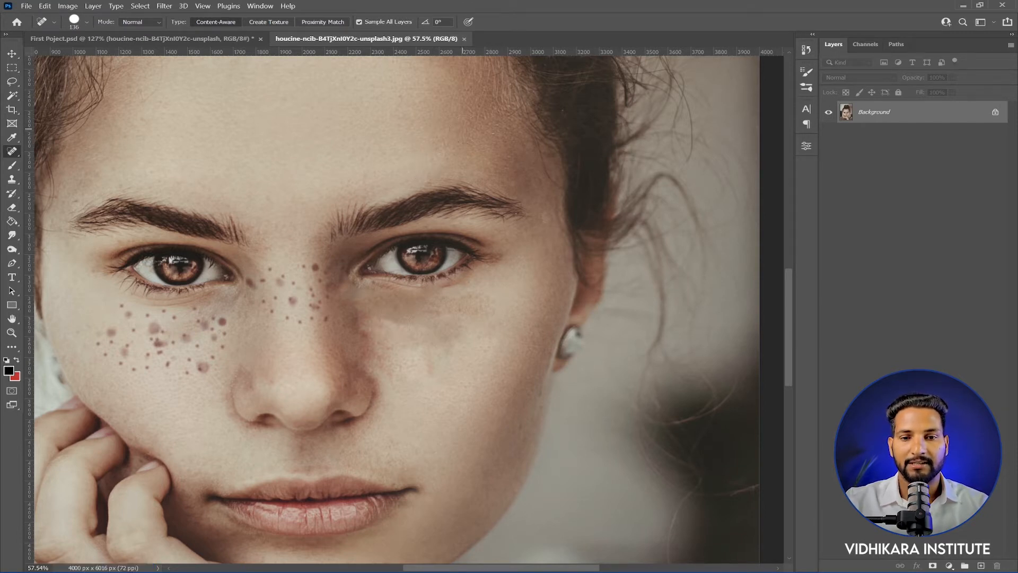
left_click(464, 39)
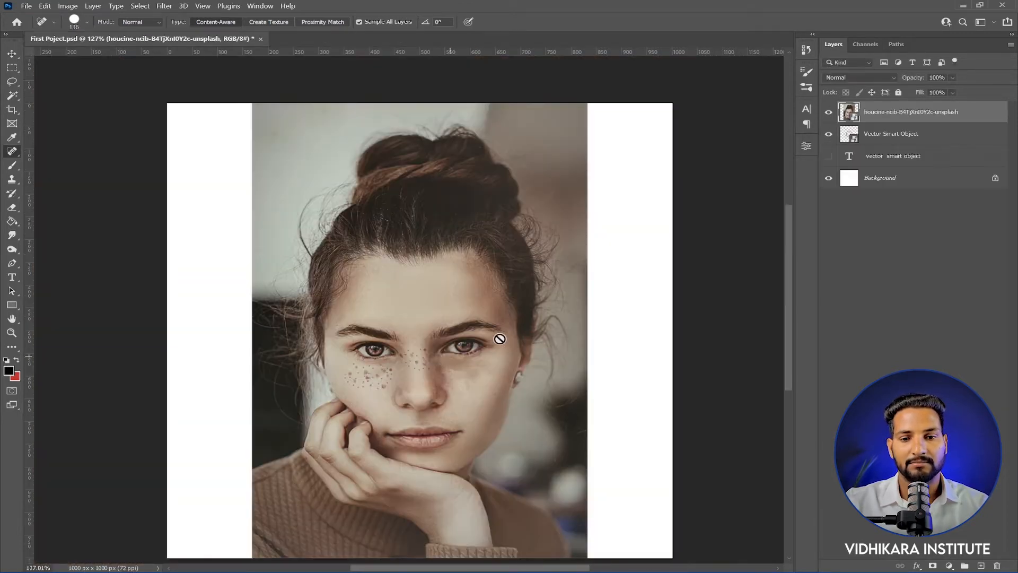
scroll(457, 372, "up", 5)
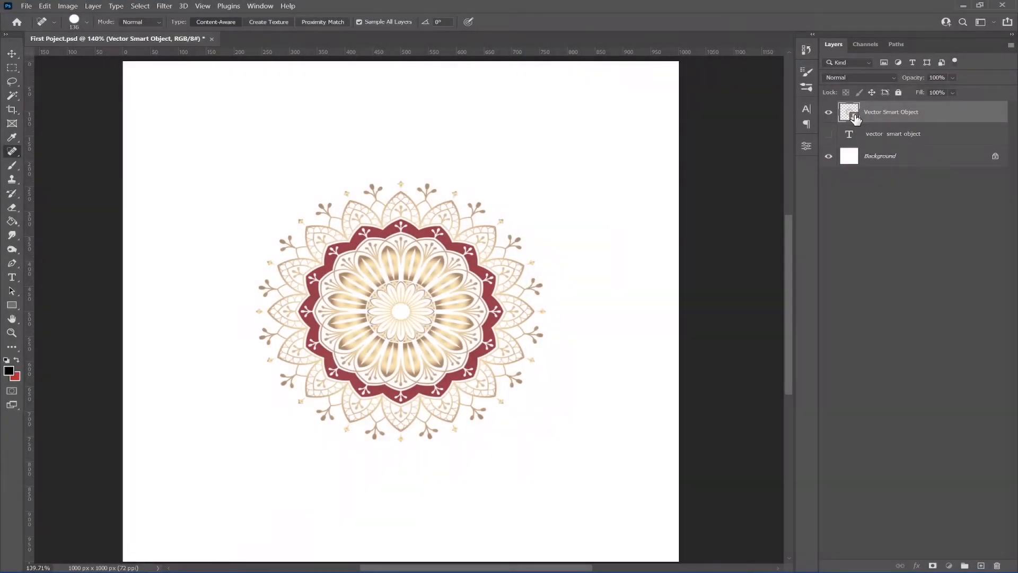
Step: Open the mandala Smart Object in Illustrator and recolor its central flower blue and its outer lace pattern magenta
double_click(849, 111)
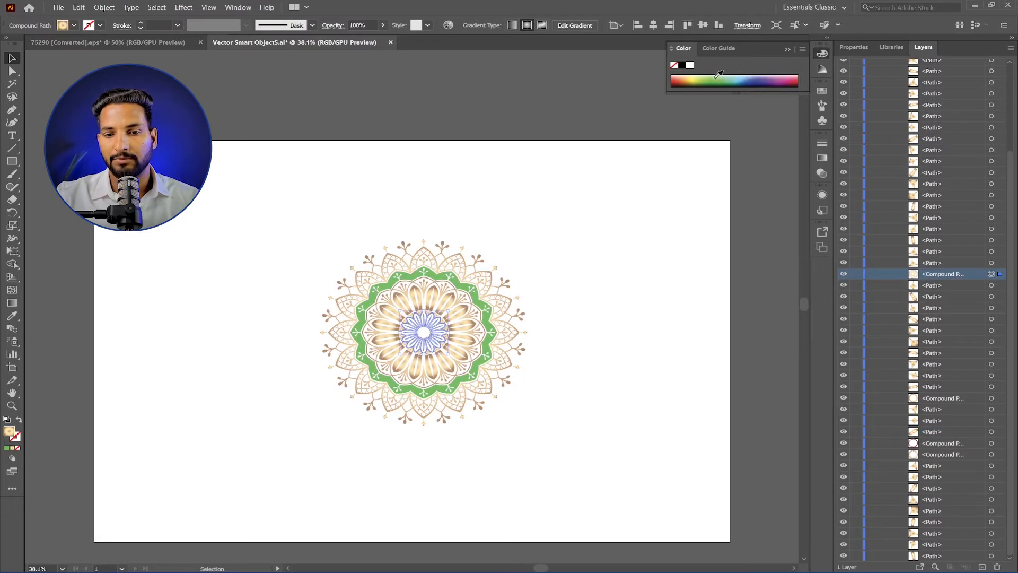
left_click(717, 77)
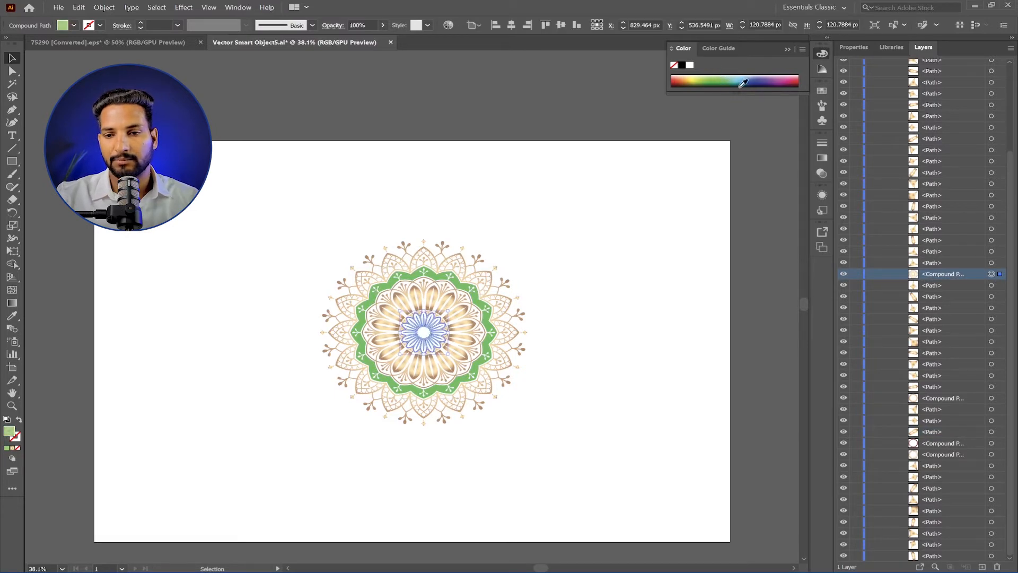
left_click(720, 79)
left_click(757, 81)
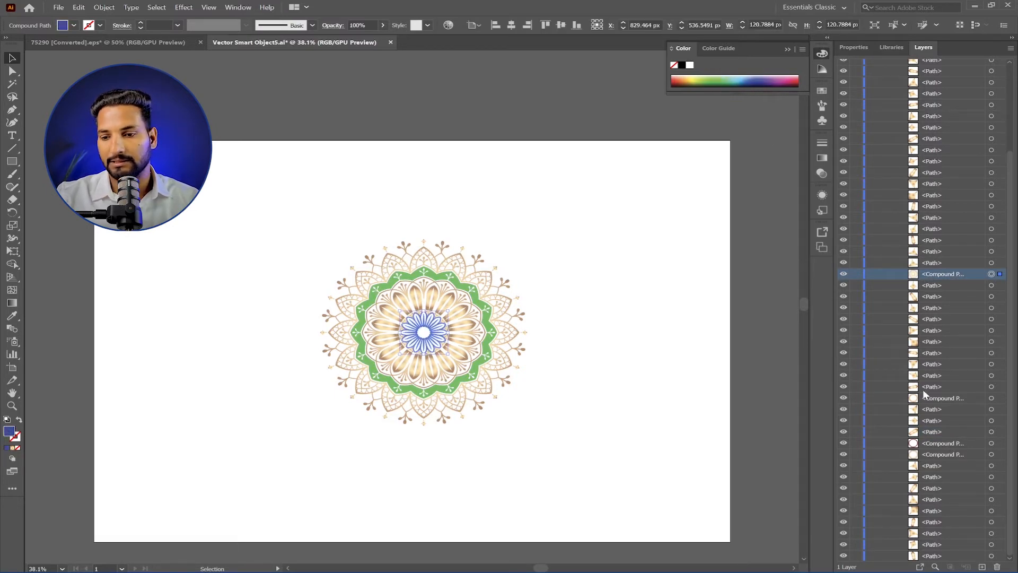
left_click(956, 454)
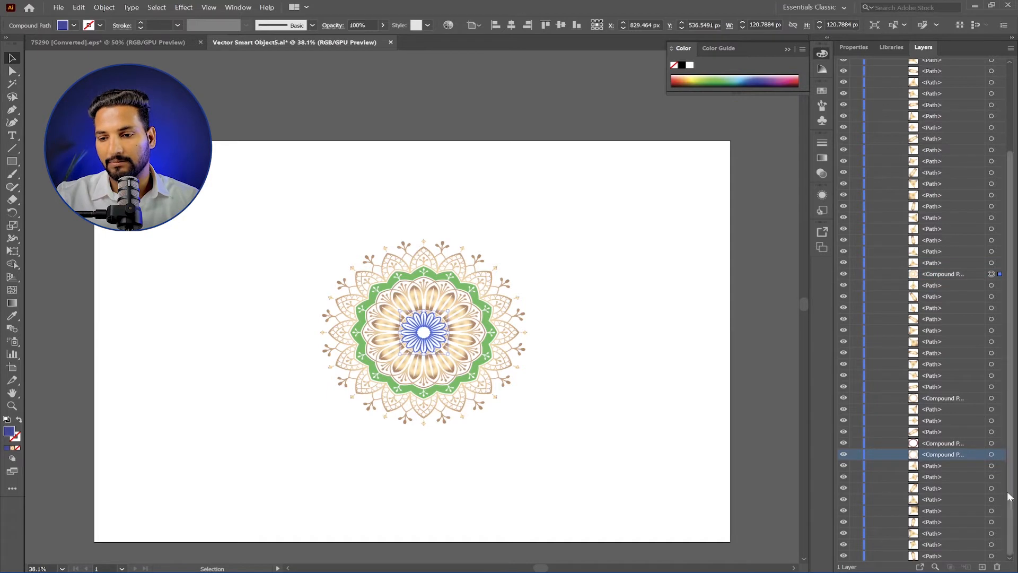
left_click(781, 189)
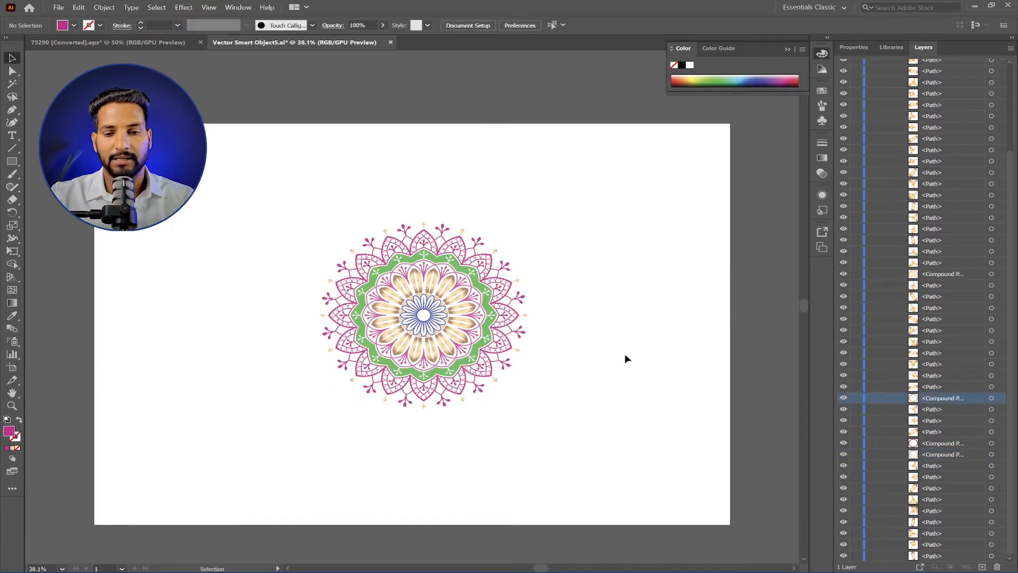
Step: Save and close the recolored mandala artwork and return to the Photoshop document to inspect the updated Smart Object
key("ctrl+s")
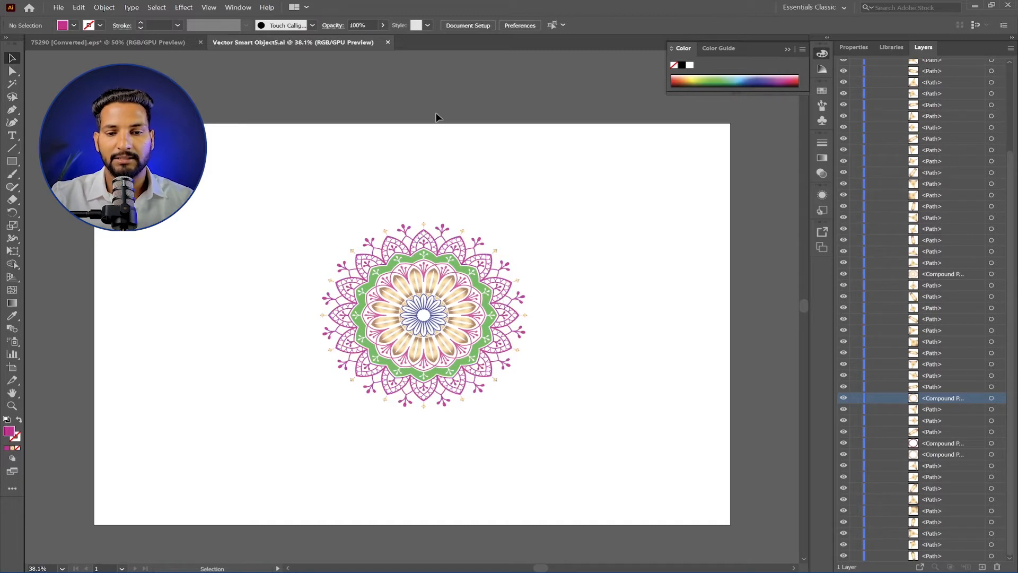
left_click(387, 41)
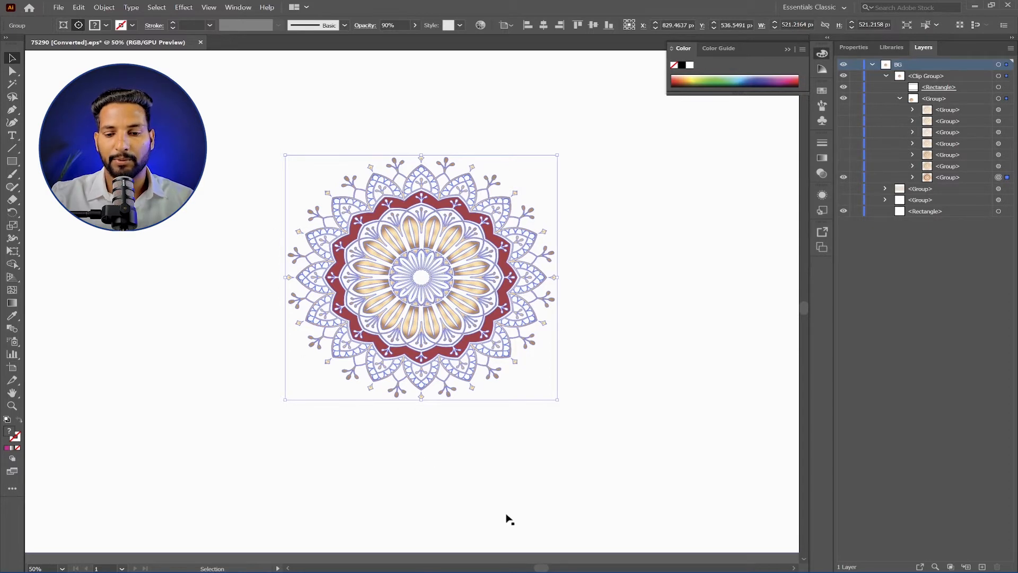
mouse_move(552, 572)
left_click(653, 560)
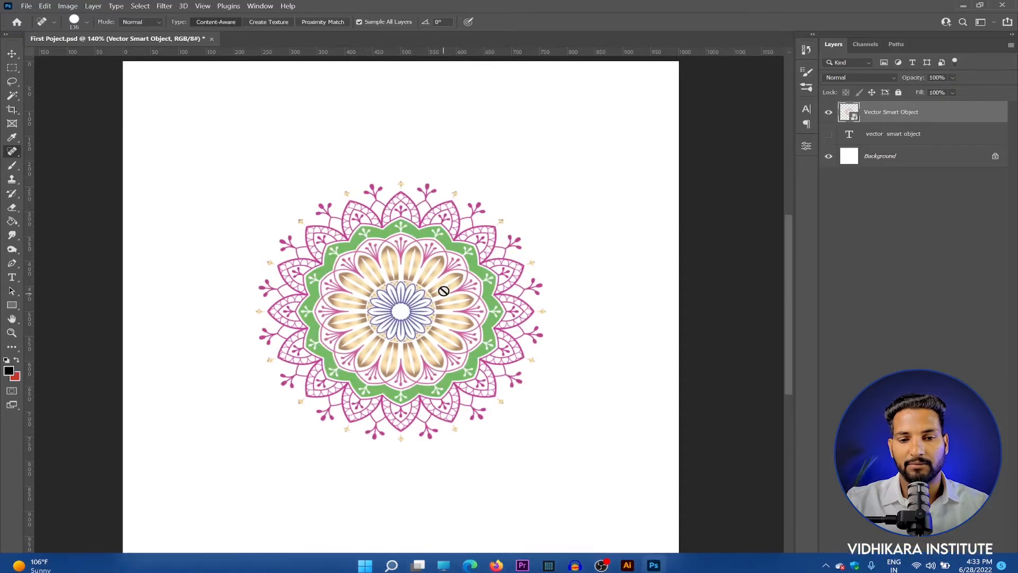
scroll(452, 364, "up", 3)
scroll(564, 254, "down", 2)
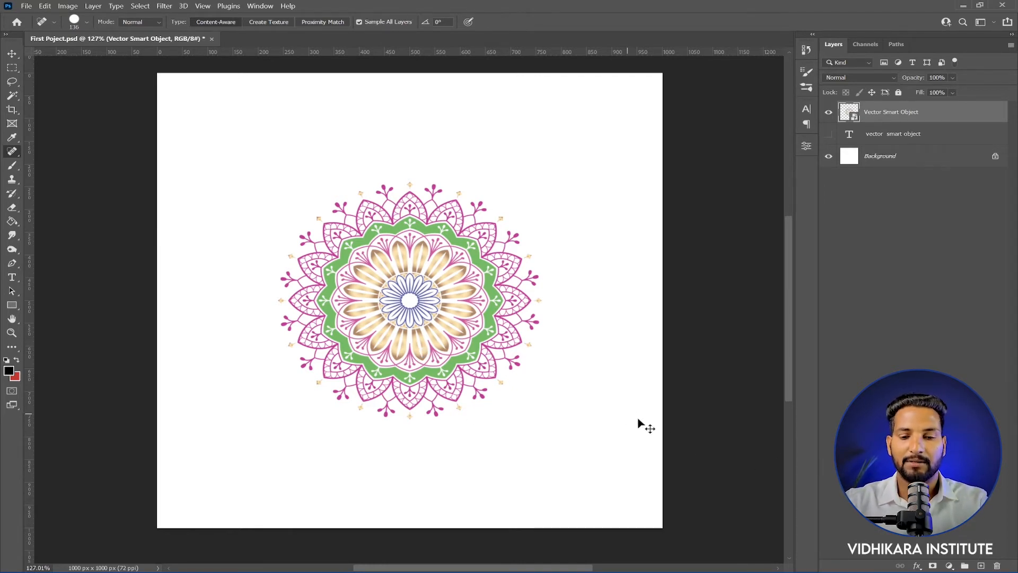
Step: Scale the mandala Smart Object proportionally about its center to about 131%
key("ctrl+t")
left_click_drag(539, 418, 596, 497)
key("Return")
key("ctrl+t")
mouse_move(525, 393)
left_mouse_down()
mouse_move(484, 336)
mouse_move(484, 359)
left_mouse_up()
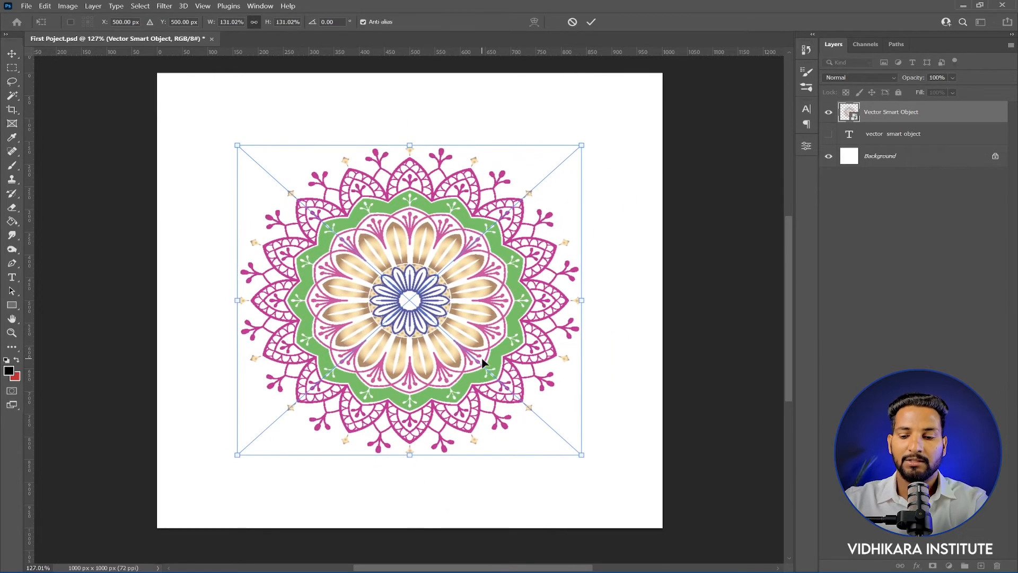
key("Return")
key("j")
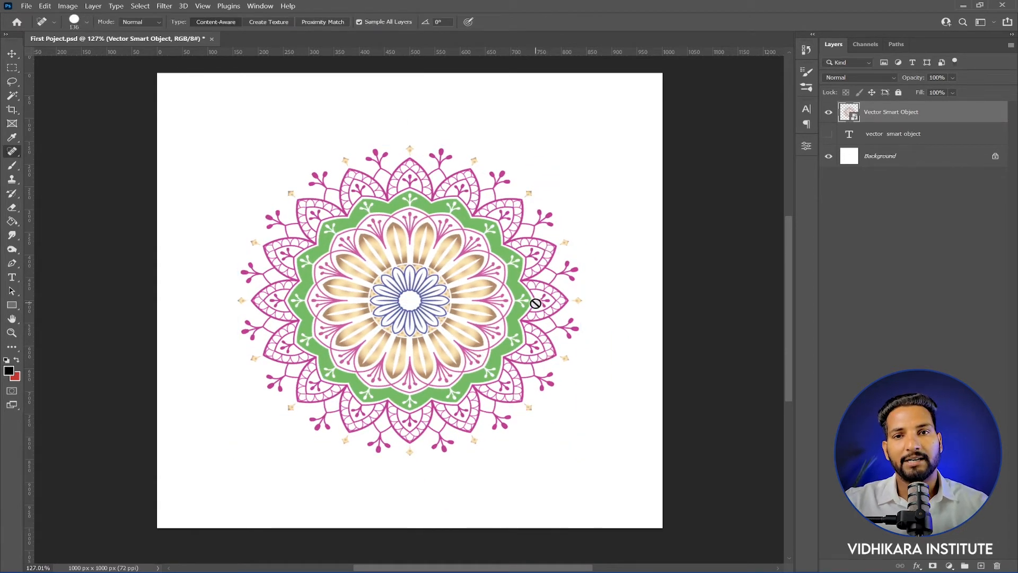
Step: Review the mandala's source artwork in Illustrator and the Paste As options in Photoshop, closing both without changes
double_click(850, 113)
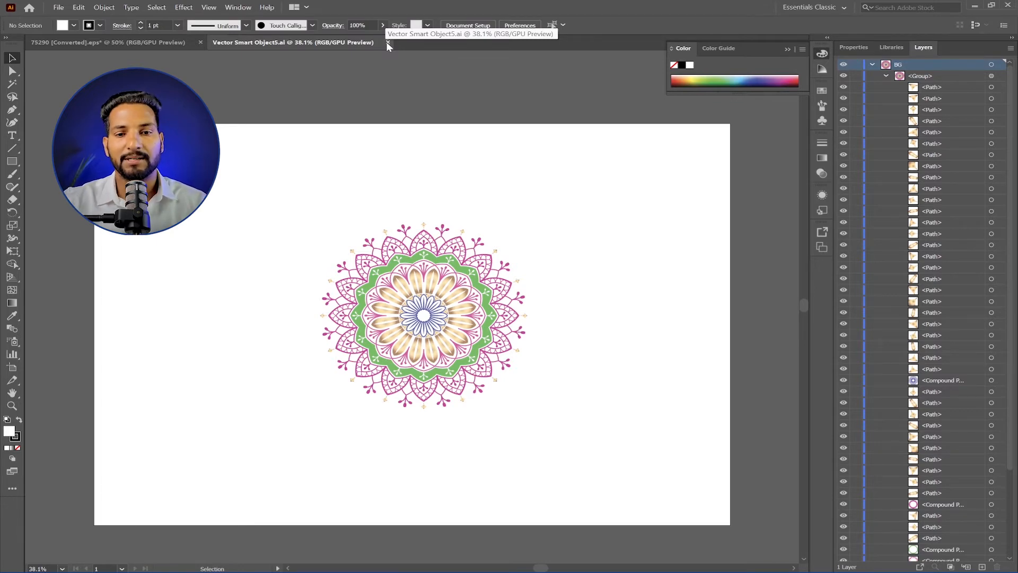
left_click(388, 42)
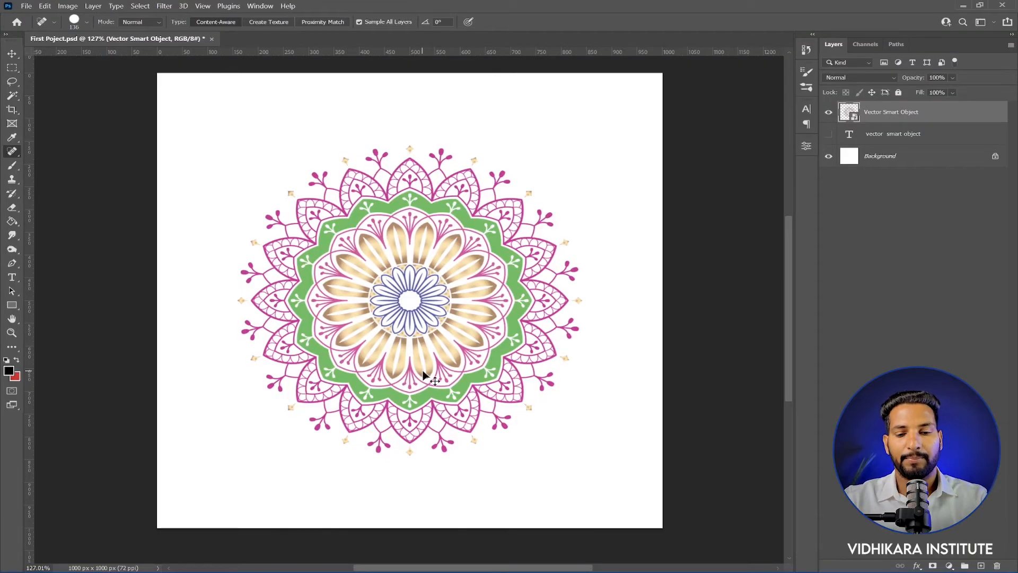
key("ctrl+v")
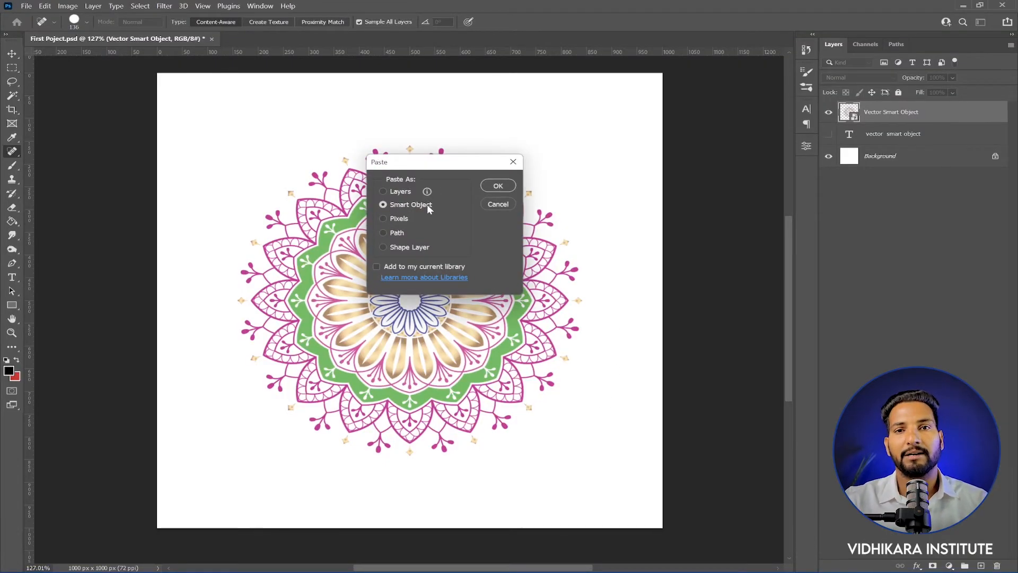
left_click(502, 205)
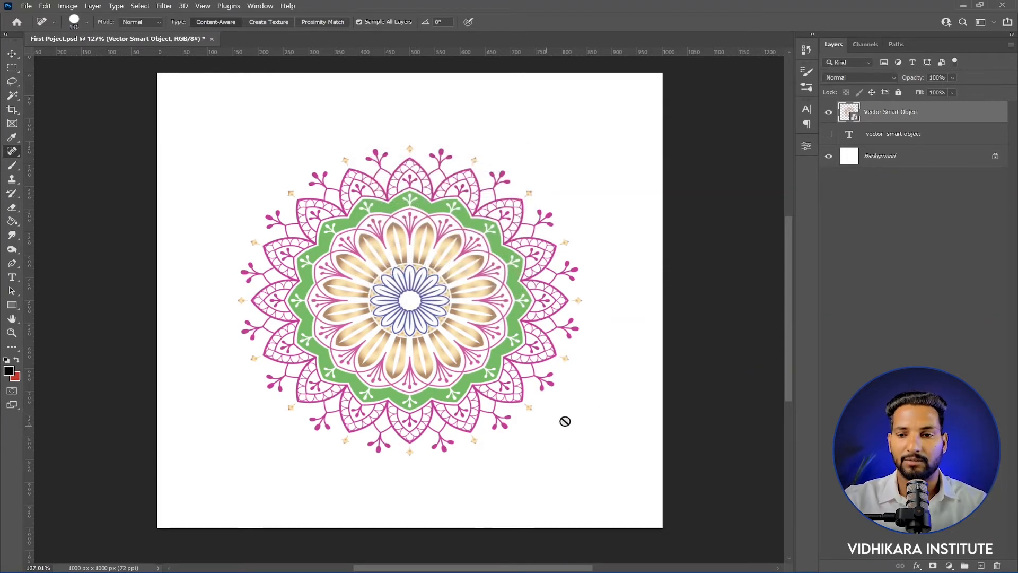
Step: Replace the vector Smart Object with the mandala pasted as Layers, allowing rasterization, and collapse the resulting layer group
key("Delete")
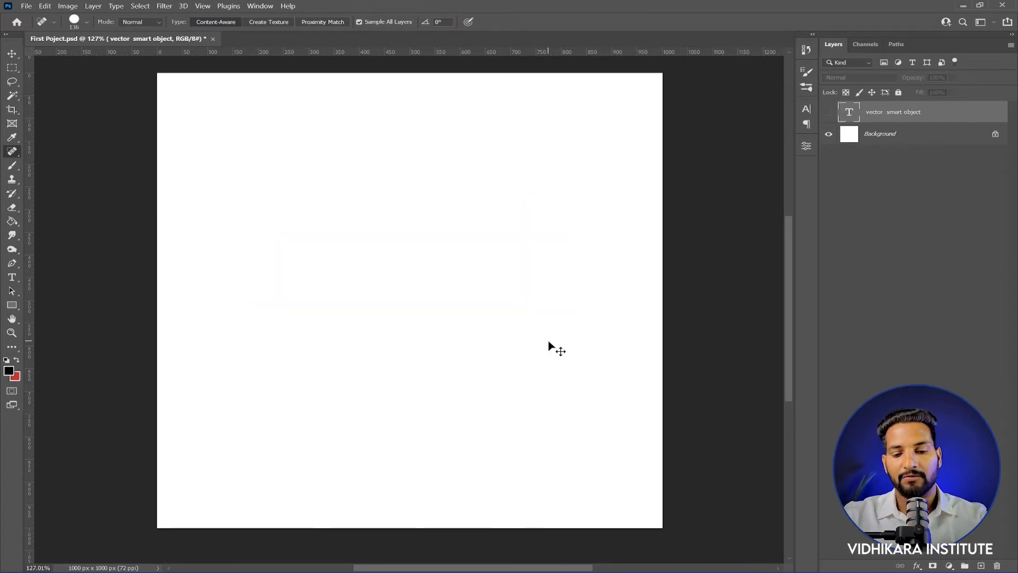
key("ctrl+v")
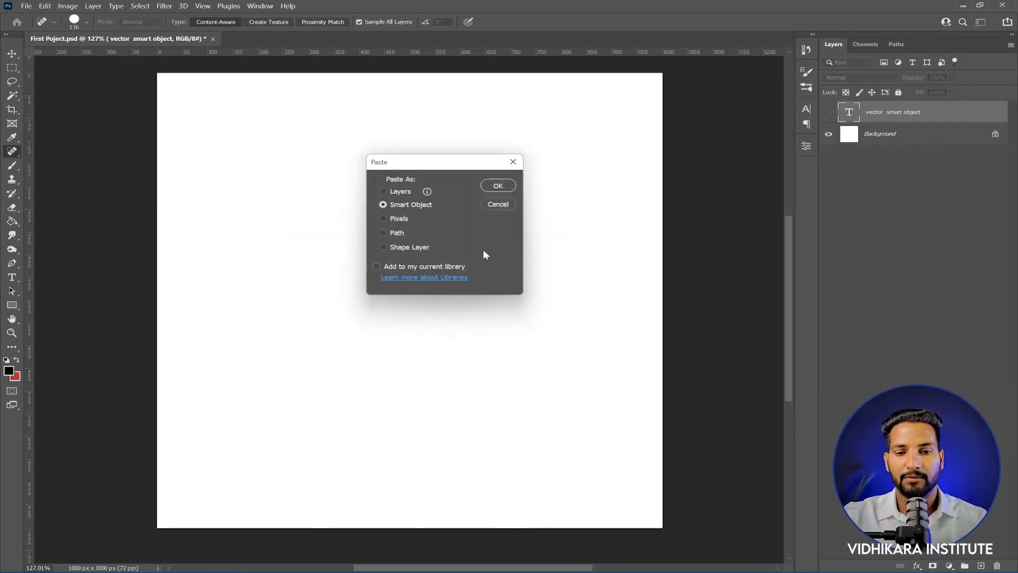
left_click(394, 196)
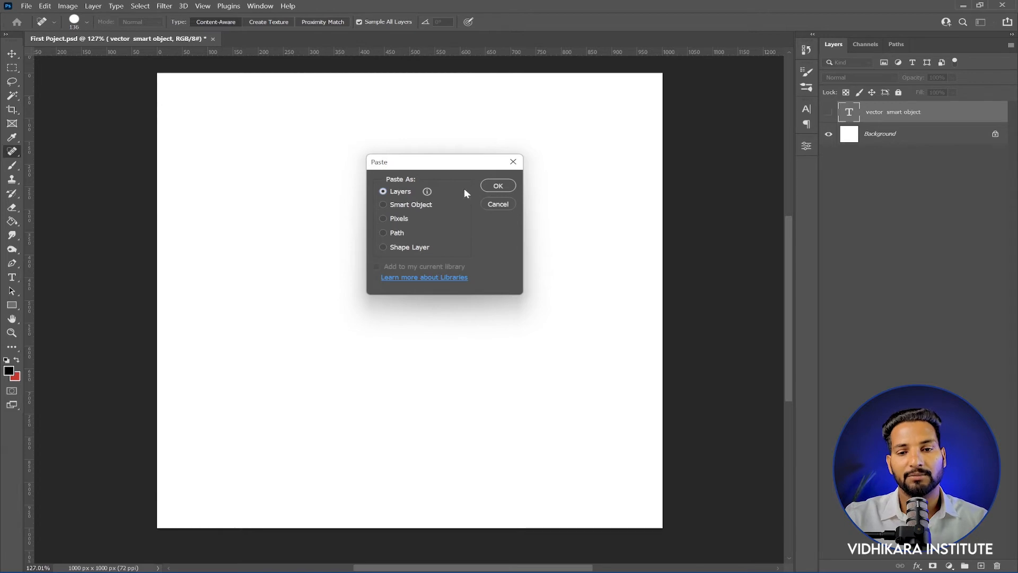
left_click(513, 188)
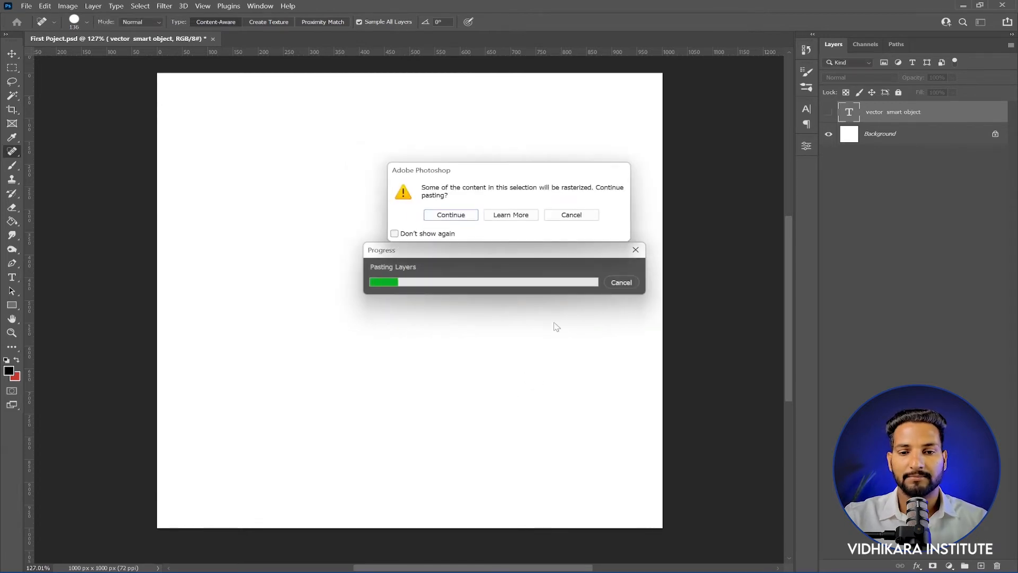
left_click(450, 215)
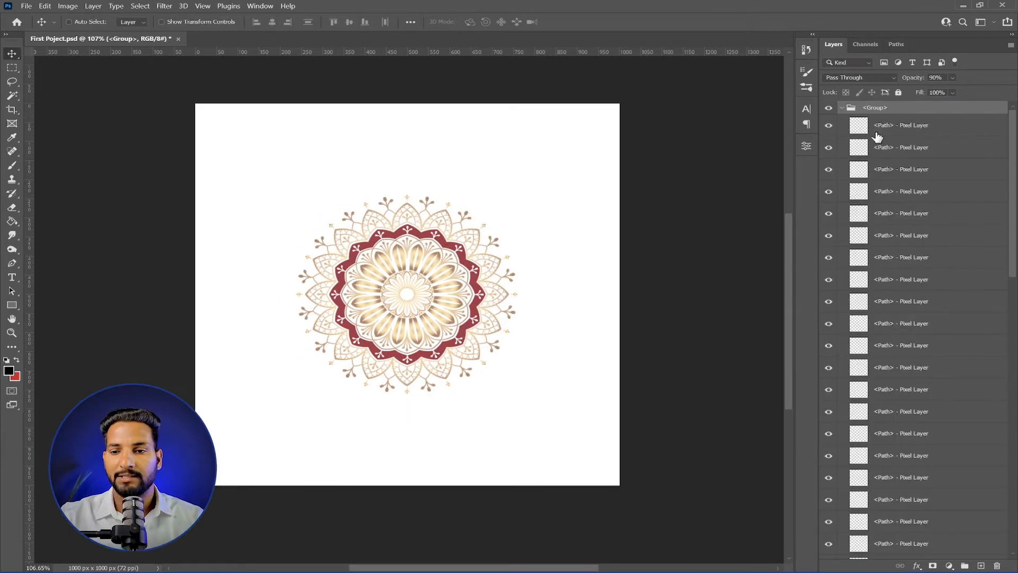
scroll(901, 265, "down", 3)
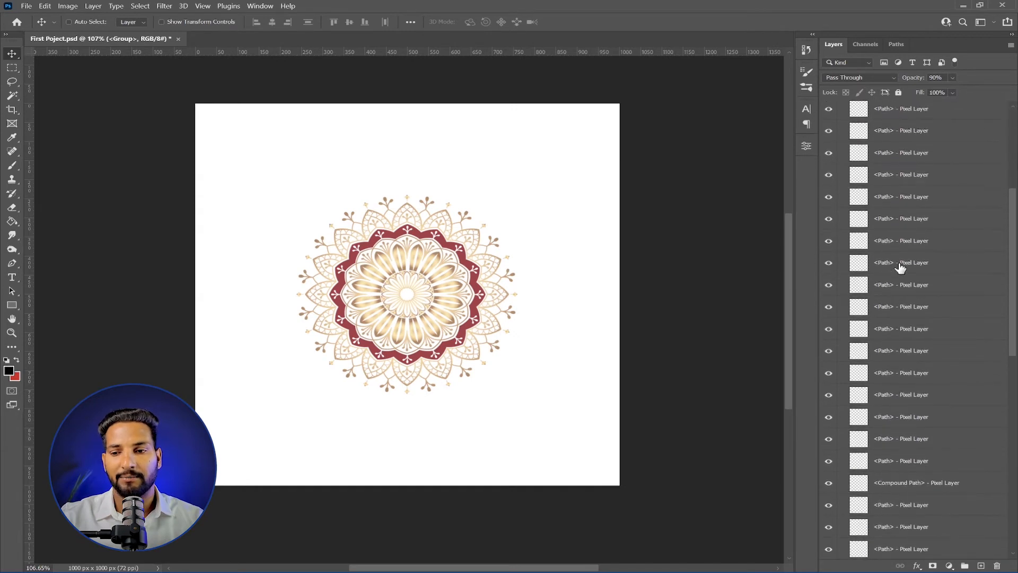
scroll(866, 207, "up", 1)
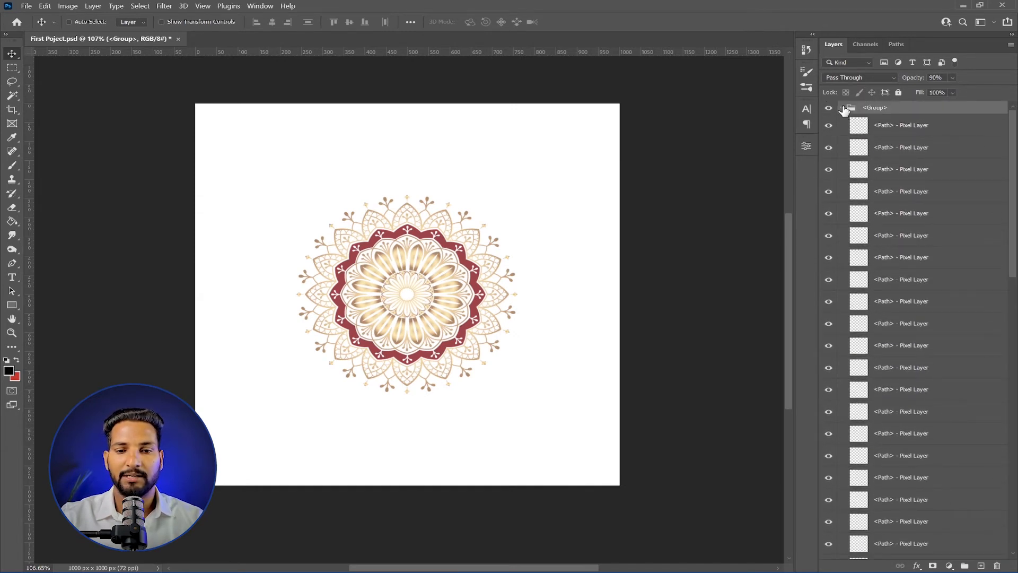
left_click(842, 108)
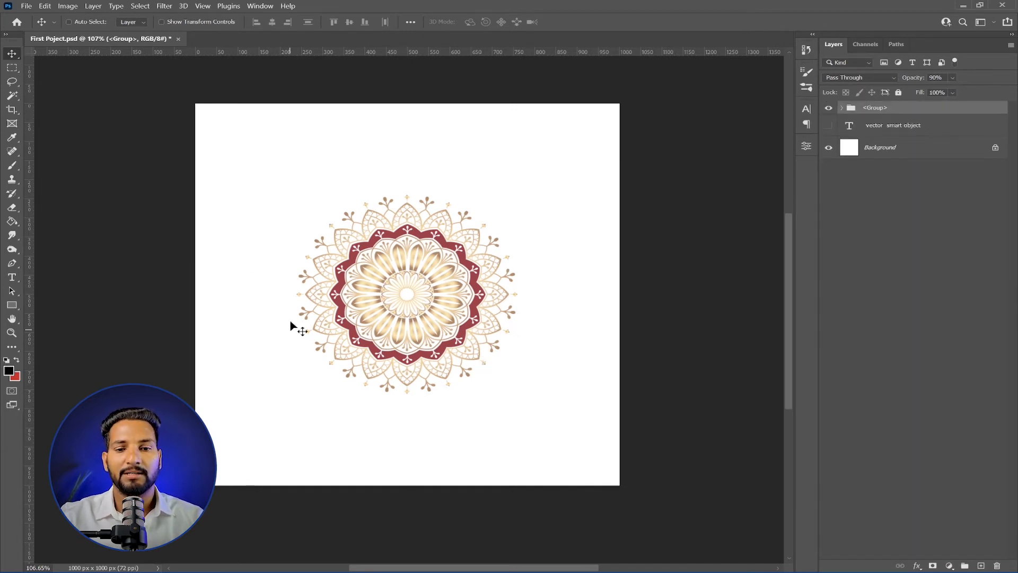
Step: Scale the mandala group down to about 22%, apply it, and enlarge the group to slightly above its original size
key("ctrl+t")
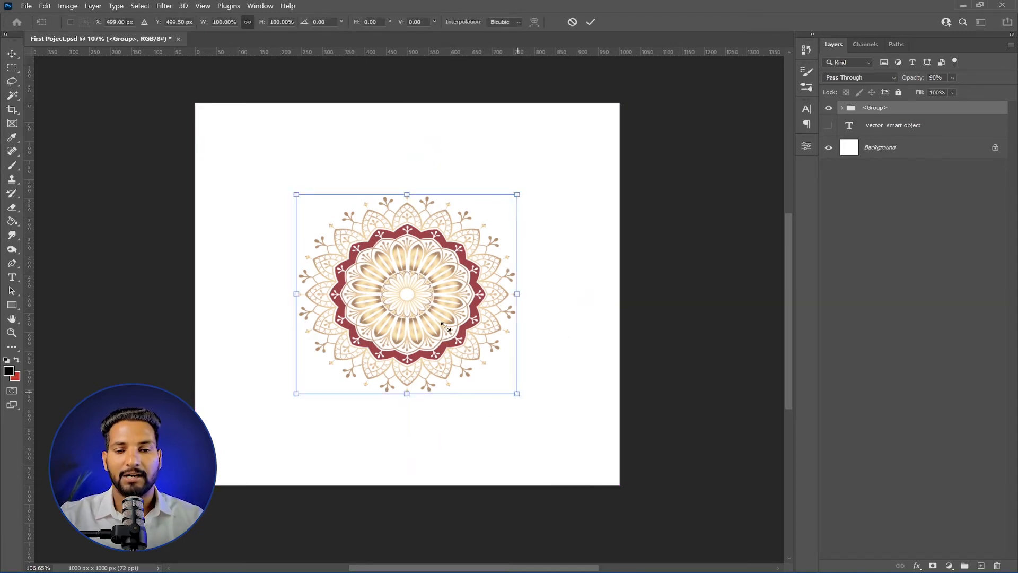
left_click_drag(446, 327, 348, 240)
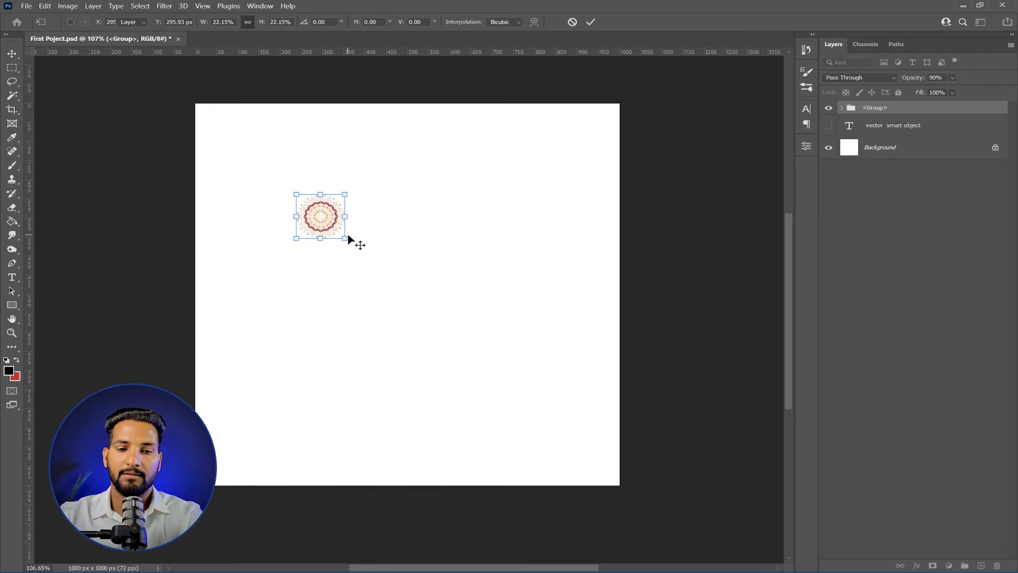
key("Return")
key("ctrl+t")
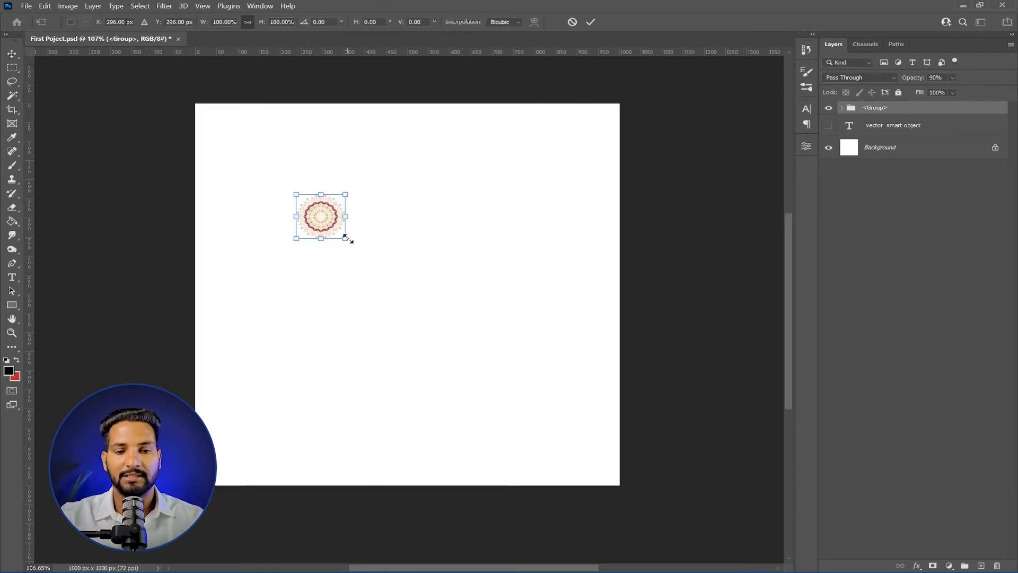
left_click_drag(472, 364, 545, 421)
key("Return")
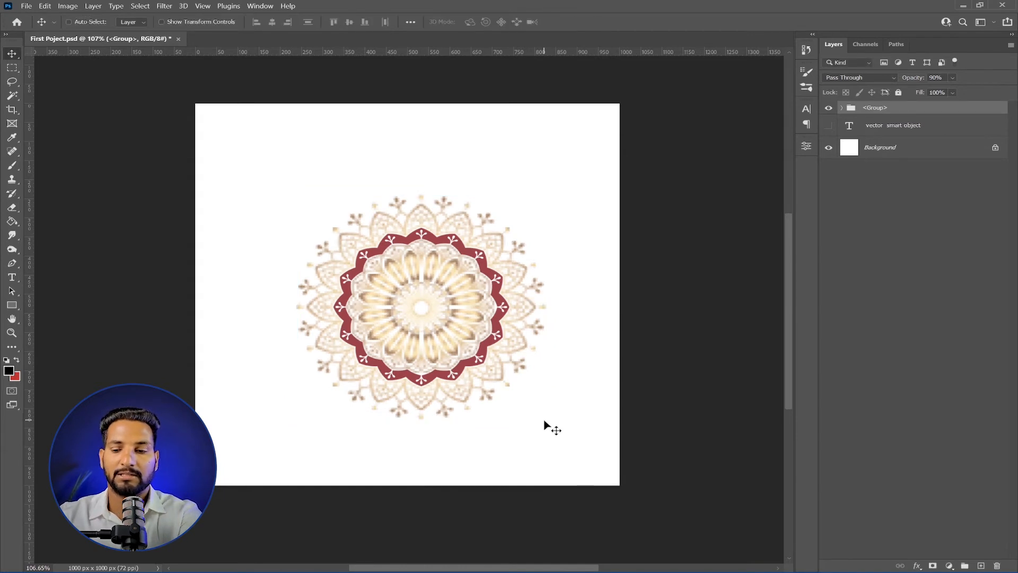
Step: Delete the mandala group and paste the copied artwork as Pixels
key("Delete")
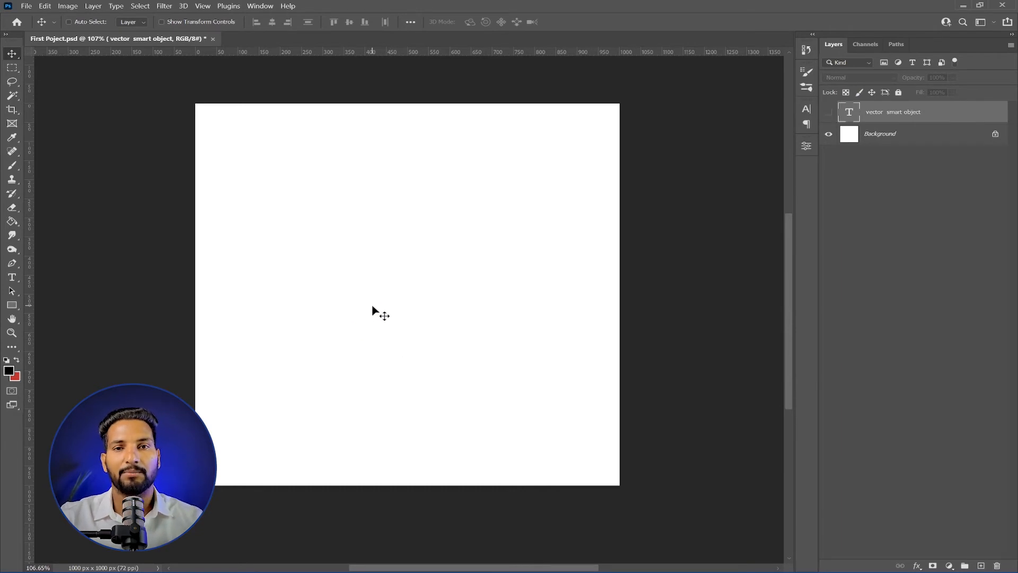
key("ctrl")
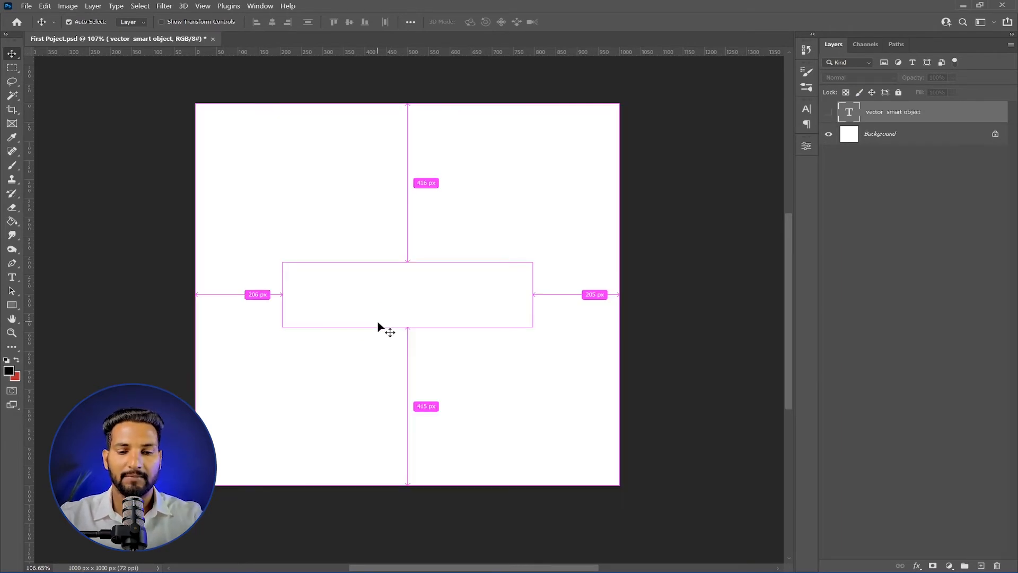
key("ctrl")
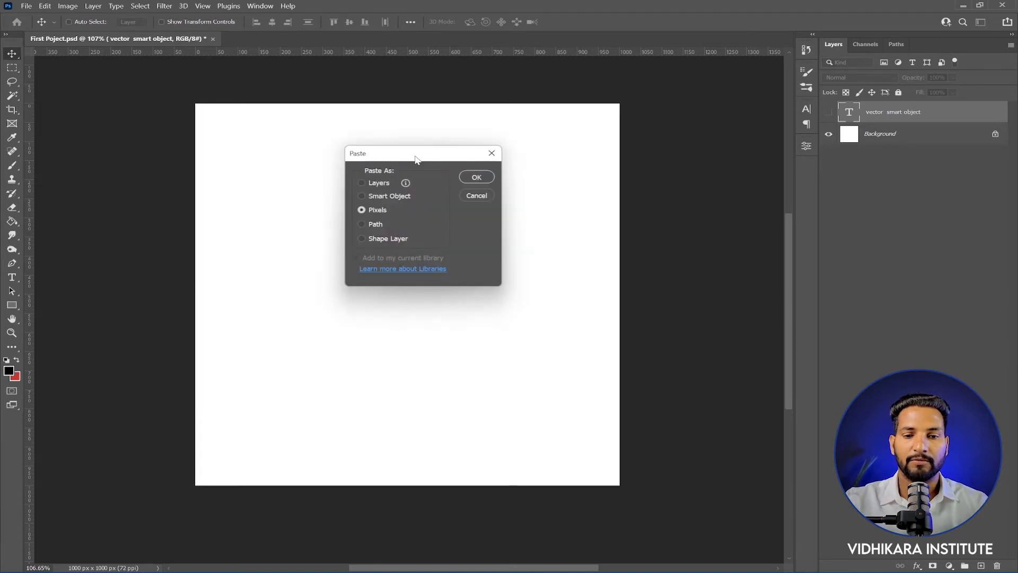
left_click_drag(416, 159, 386, 180)
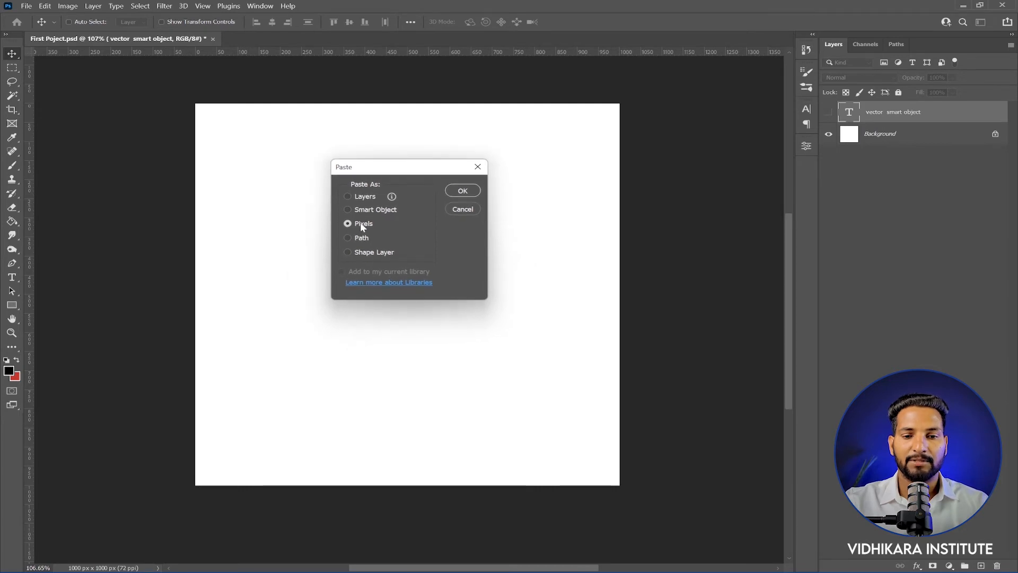
left_click(466, 191)
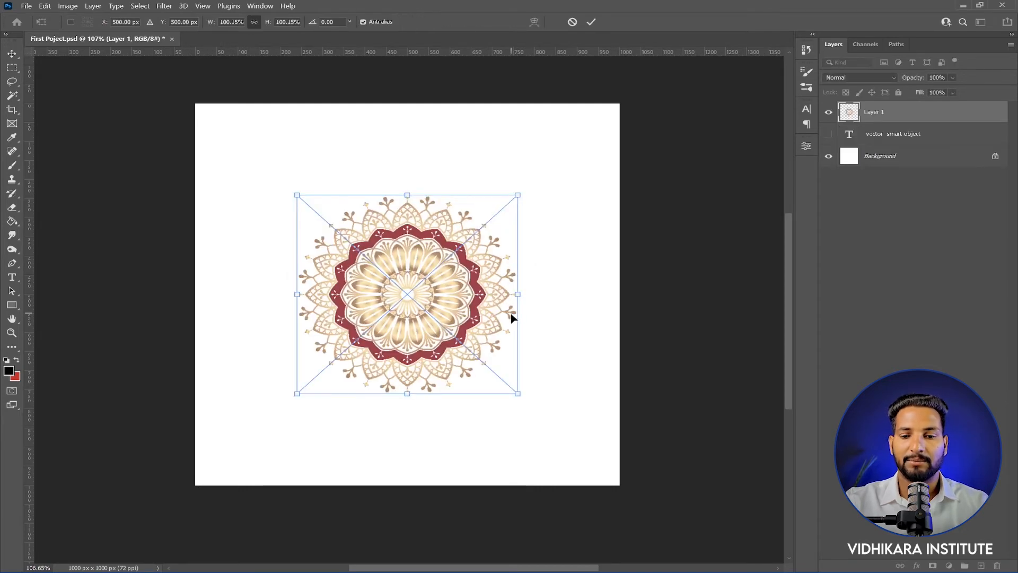
Step: Enlarge the pasted pixel mandala proportionally until it nearly fills the canvas and apply the placement
left_click_drag(518, 394, 592, 461)
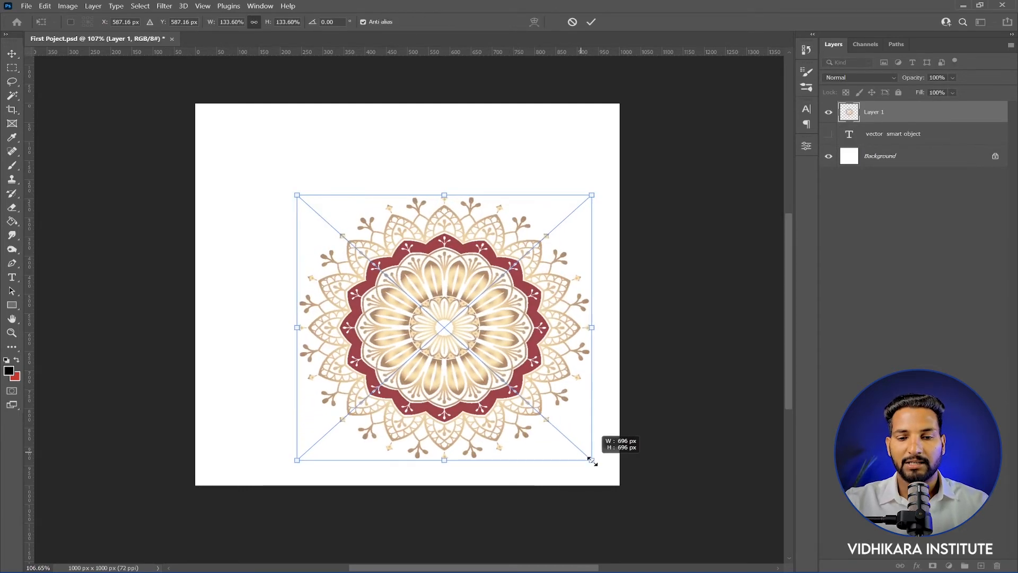
left_click_drag(296, 195, 210, 117)
key("Return")
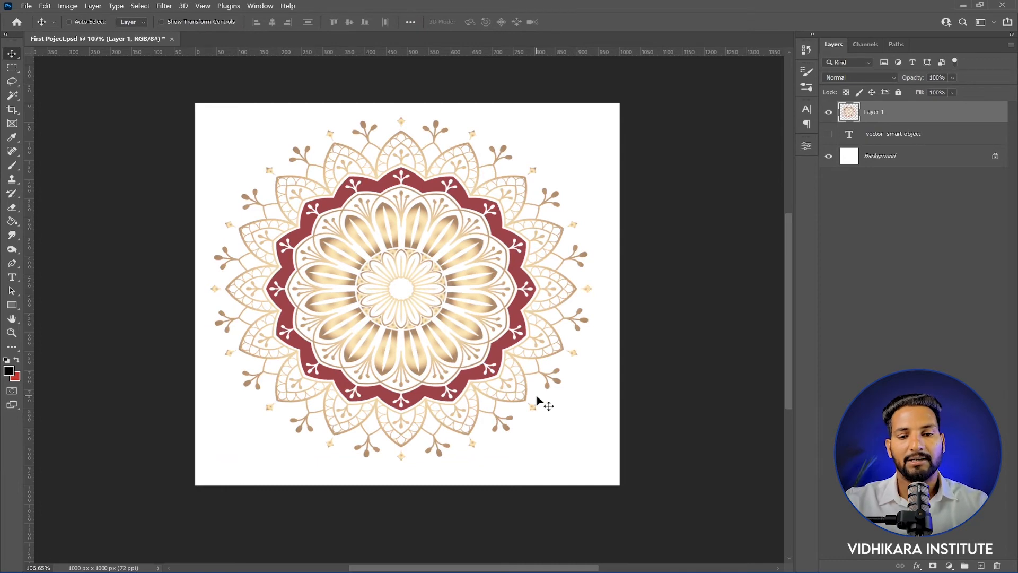
Step: Shrink the pixel mandala into the canvas's lower-left corner, apply it, and scale the layer back up to about 594%
key("ctrl+t")
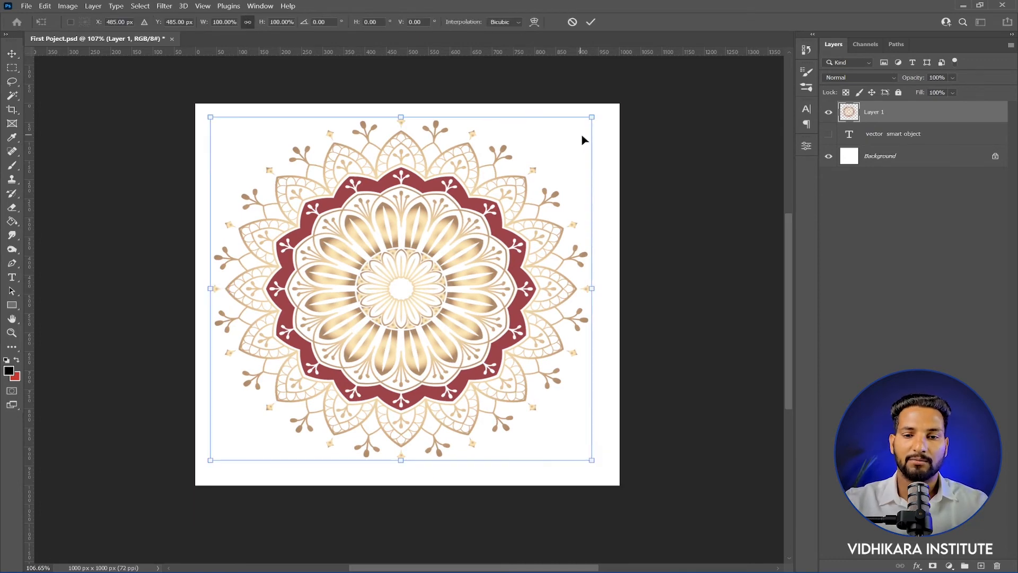
left_click_drag(592, 116, 269, 406)
key("Return")
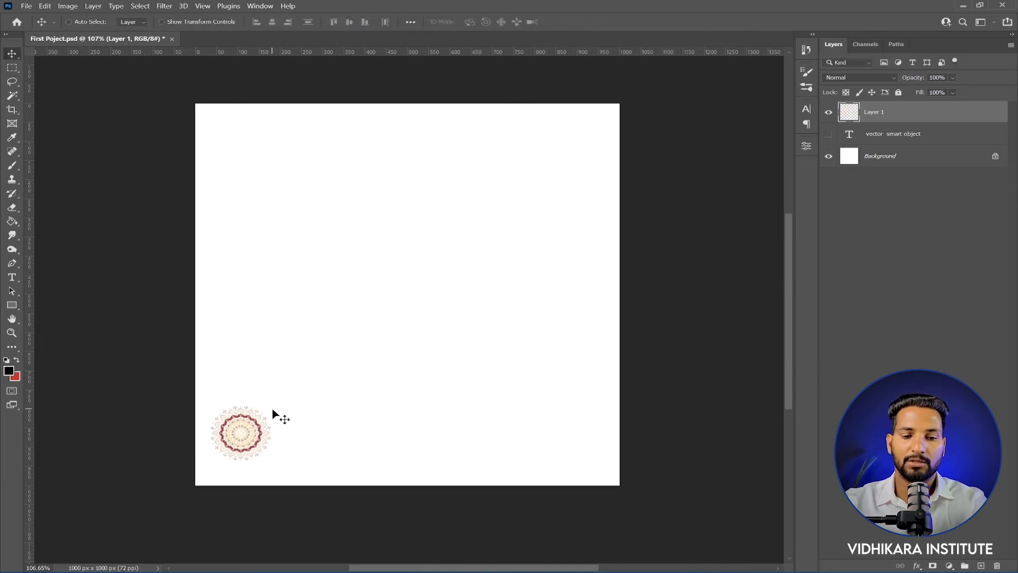
key("ctrl+t")
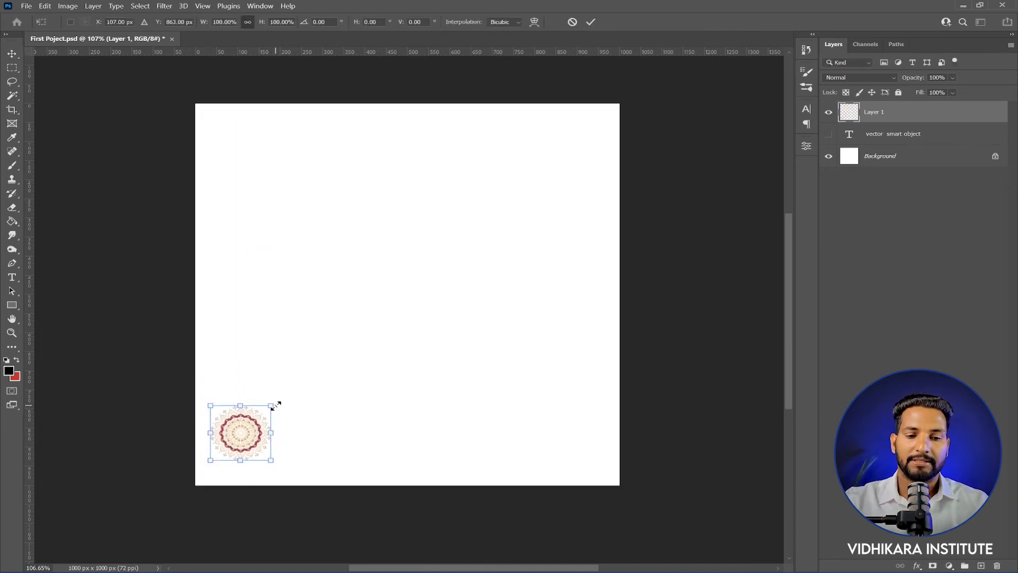
left_click_drag(276, 406, 555, 113)
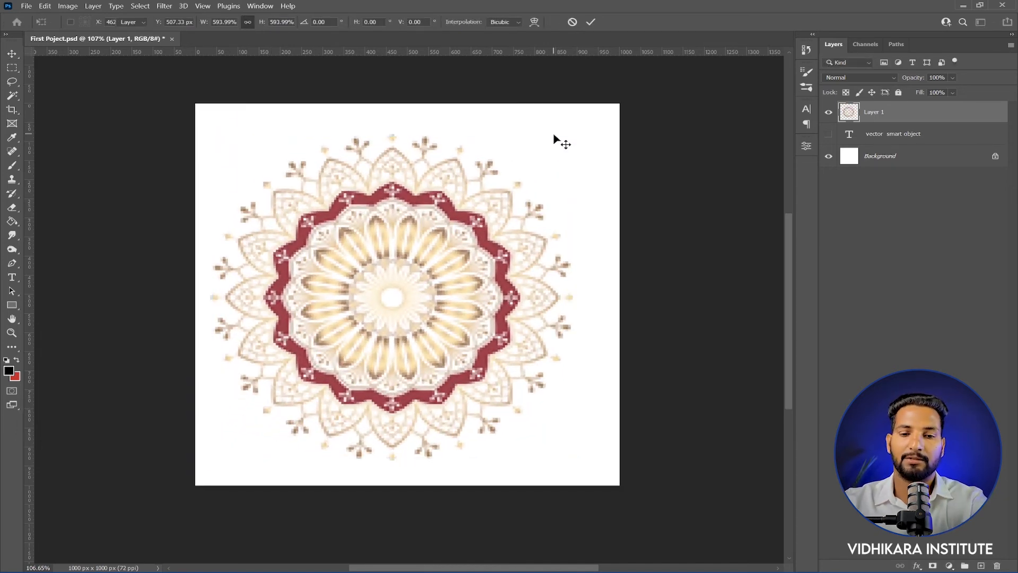
key("Return")
Step: Replace the pixel mandala layer with a new blank layer and paste the artwork onto it as a Path
key("Delete")
key("ctrl+alt+shift+n")
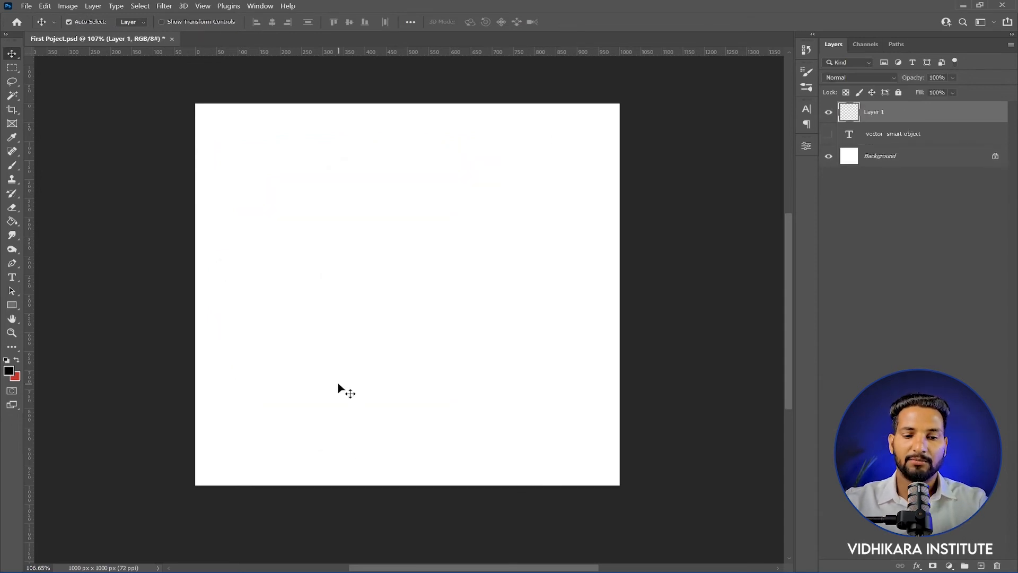
key("ctrl+v")
left_click(461, 191)
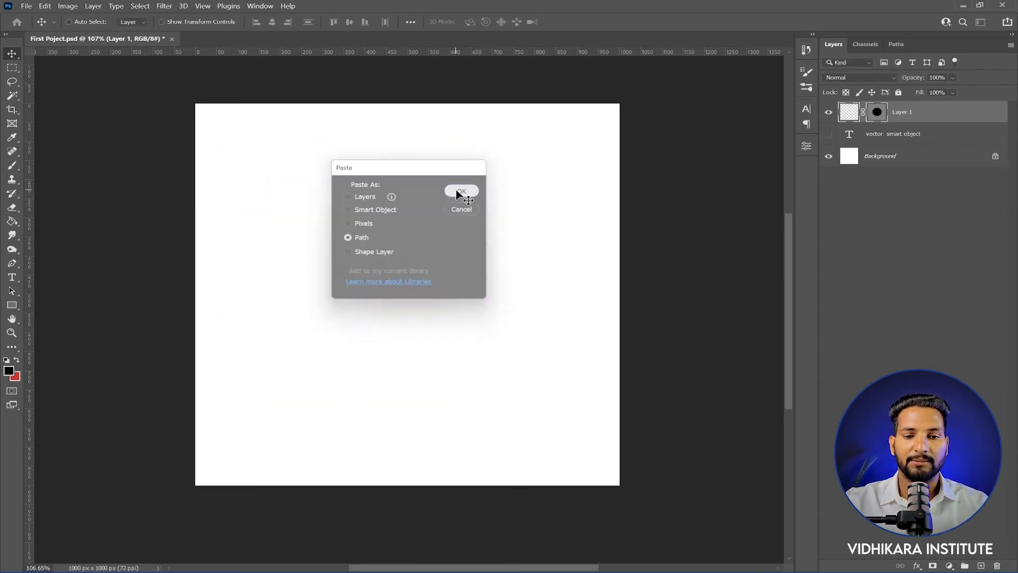
Step: Select the pasted mandala path and convert it into a shape with the Pen tool
left_click(899, 47)
left_click(836, 72)
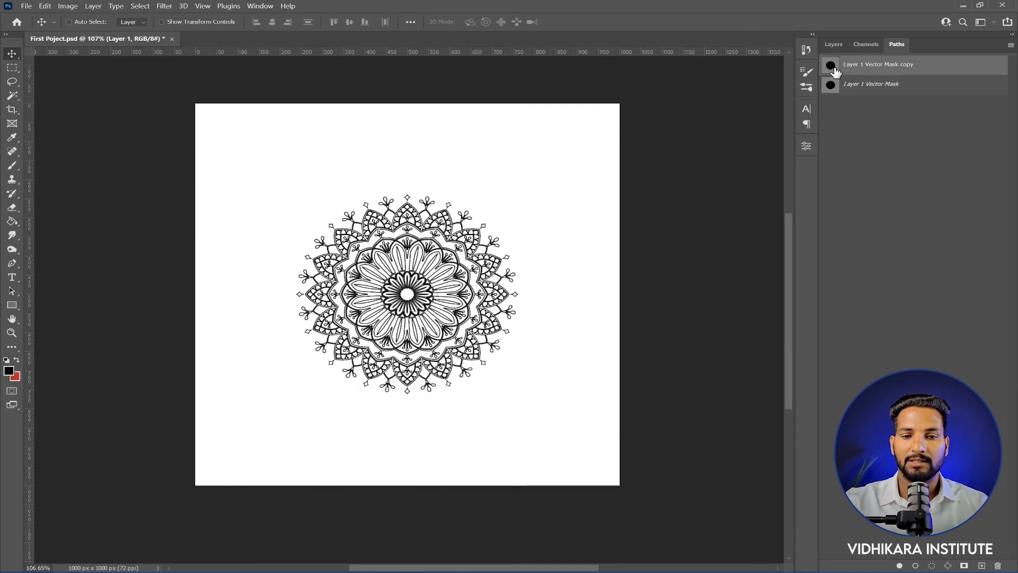
left_click(12, 264)
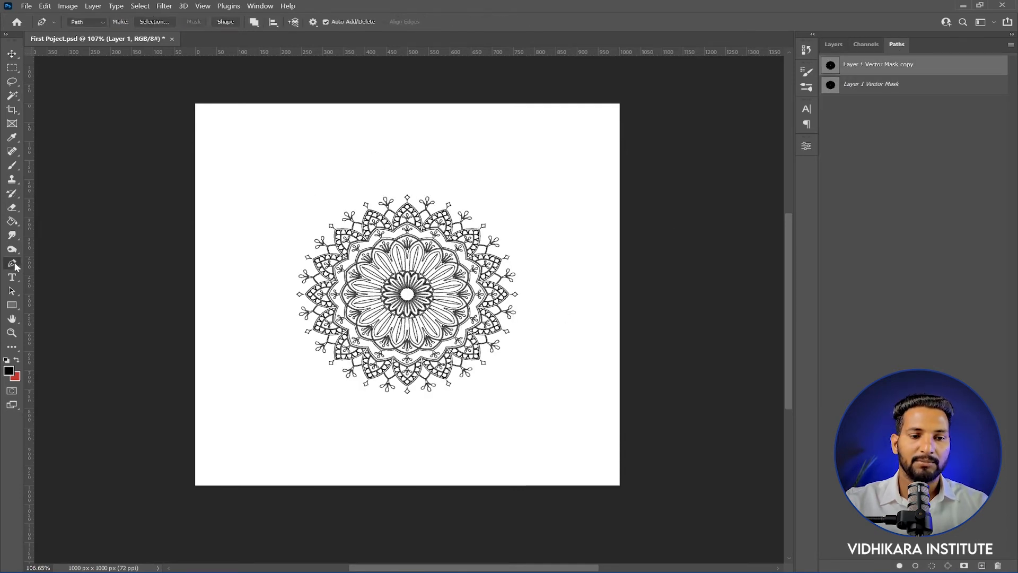
left_click(225, 22)
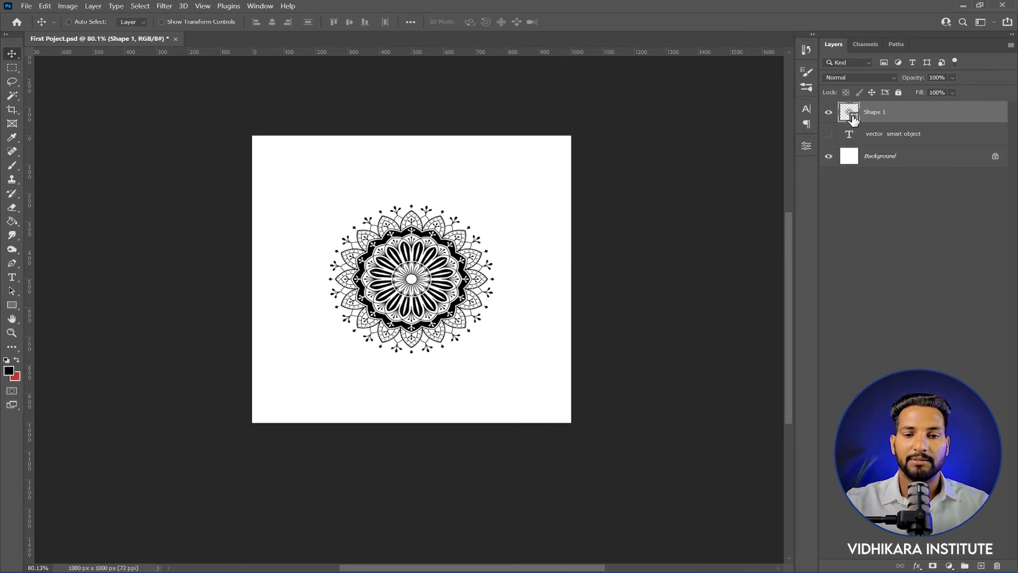
Step: Set the mandala shape's solid fill color to red fb0000
double_click(852, 118)
left_click(589, 195)
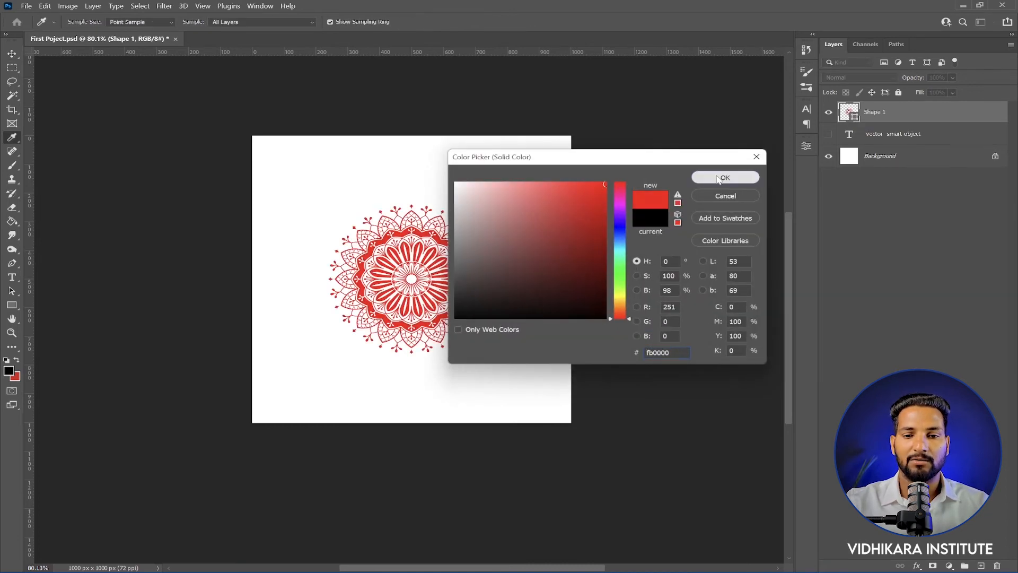
left_click(724, 177)
Step: Enlarge the red mandala shape proportionally from two opposite corners to fill most of the canvas and inspect its edges
key("ctrl+t")
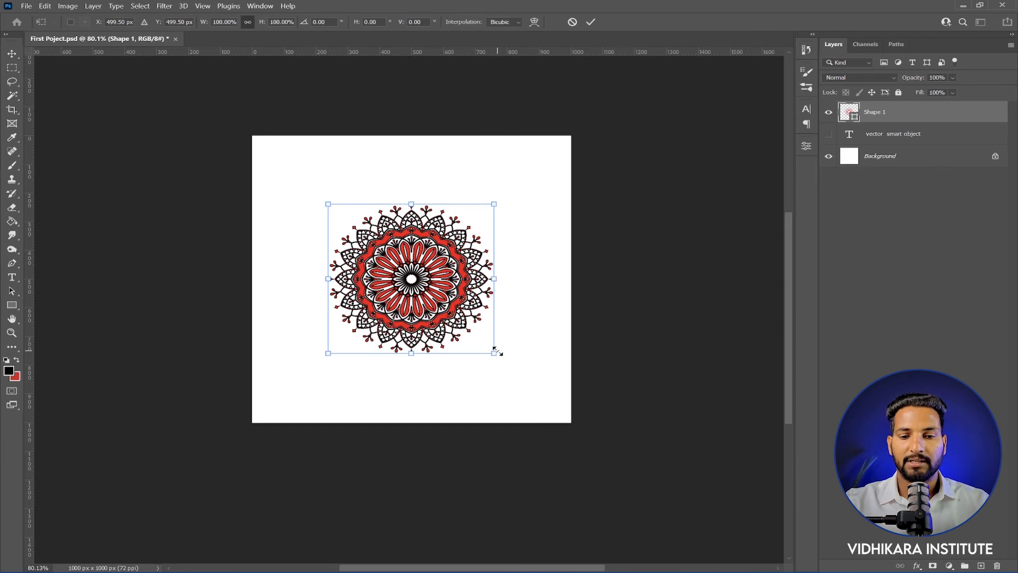
left_click_drag(495, 350, 561, 410)
left_click_drag(330, 205, 290, 156)
key("Return")
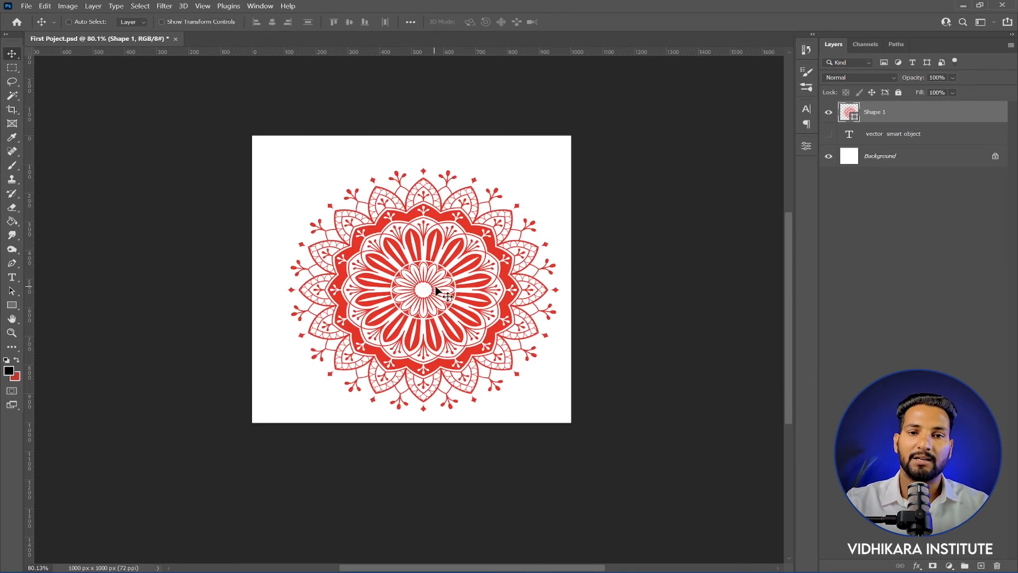
scroll(400, 265, "up", 3)
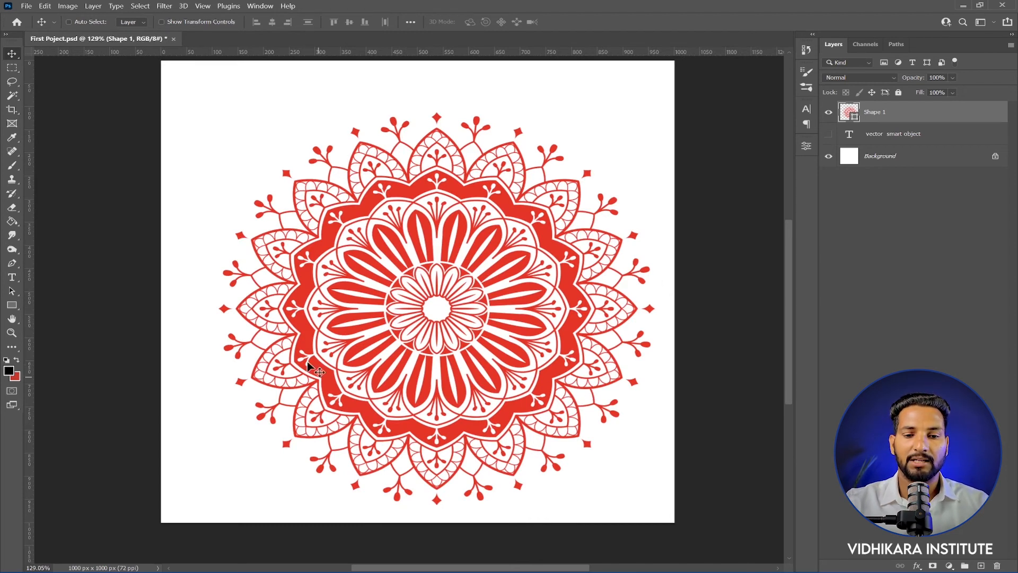
Step: Delete the enlarged mandala shape and paste the artwork as a Shape Layer
key("Delete")
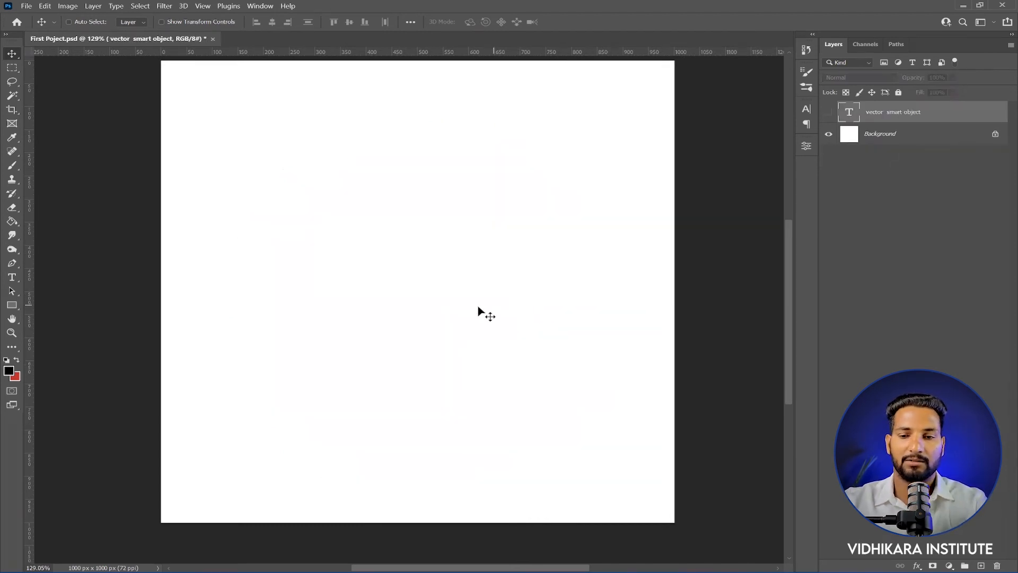
key("ctrl+v")
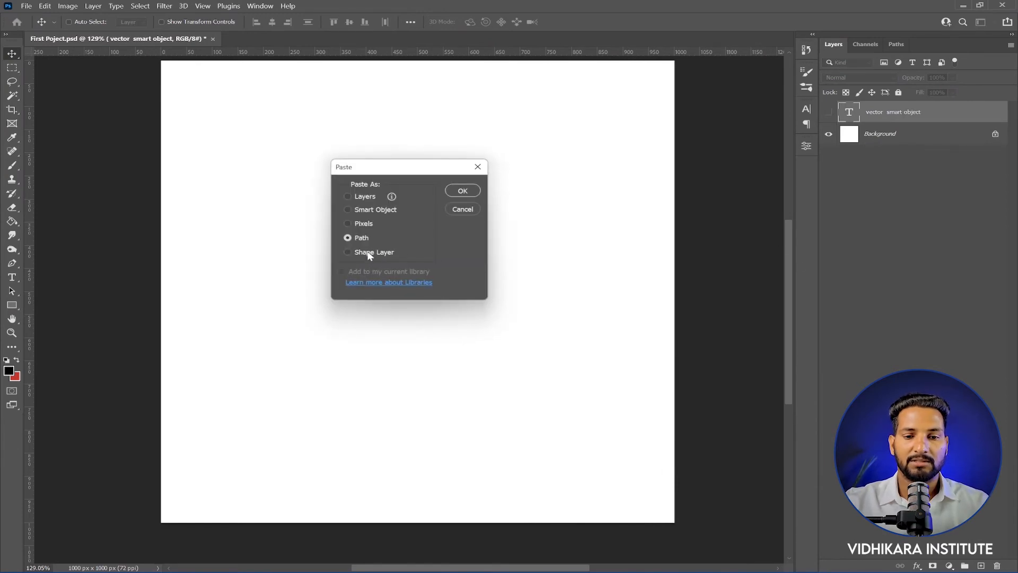
left_click(464, 191)
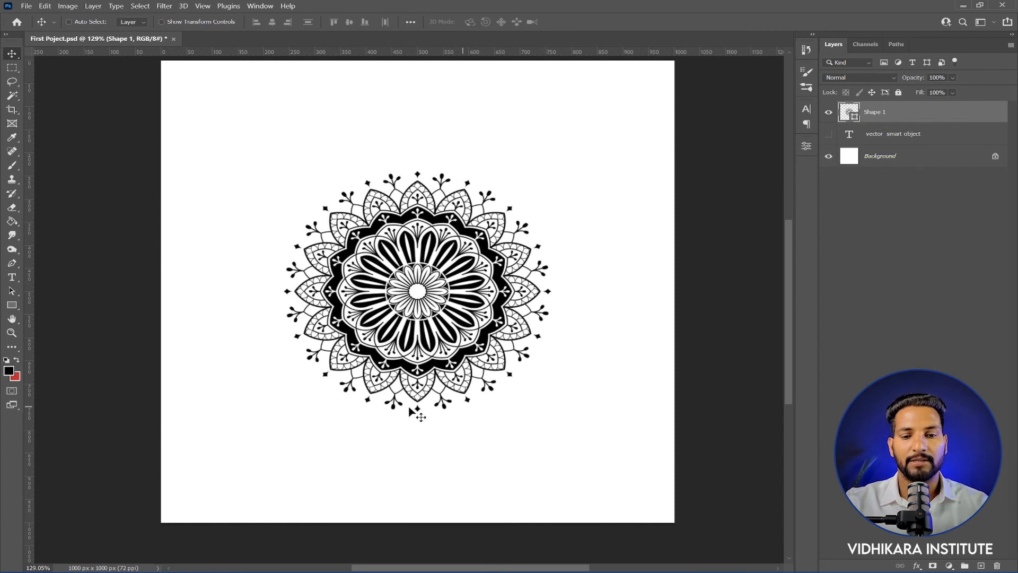
Step: Set the pasted shape layer's fill color to red ff0000
double_click(854, 120)
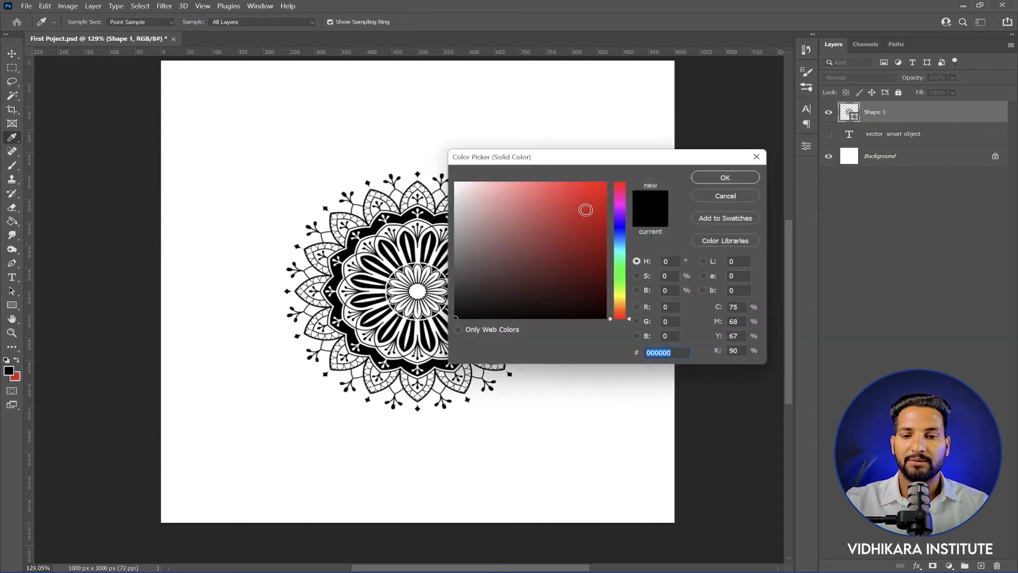
type("ff0000")
left_click(717, 180)
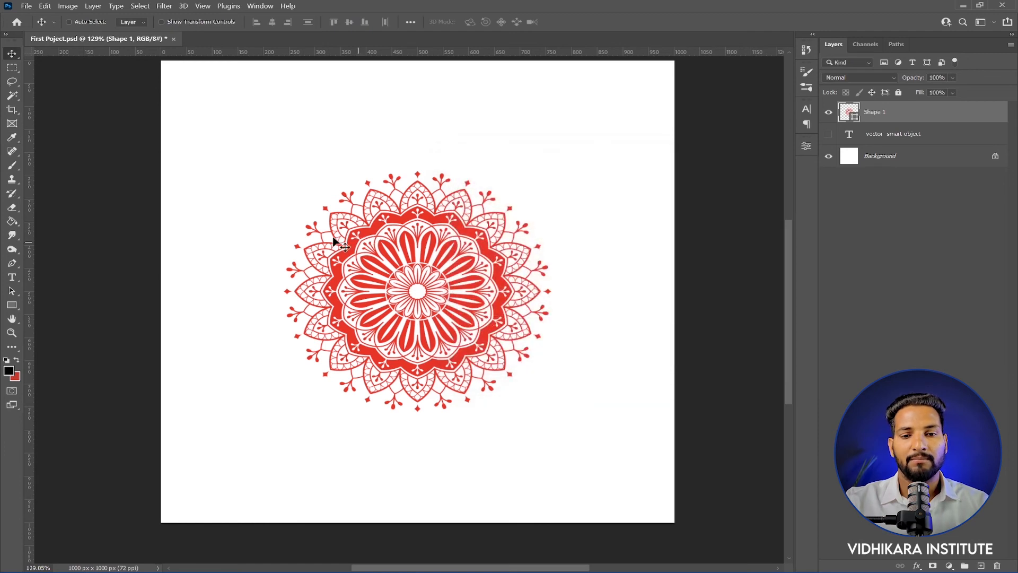